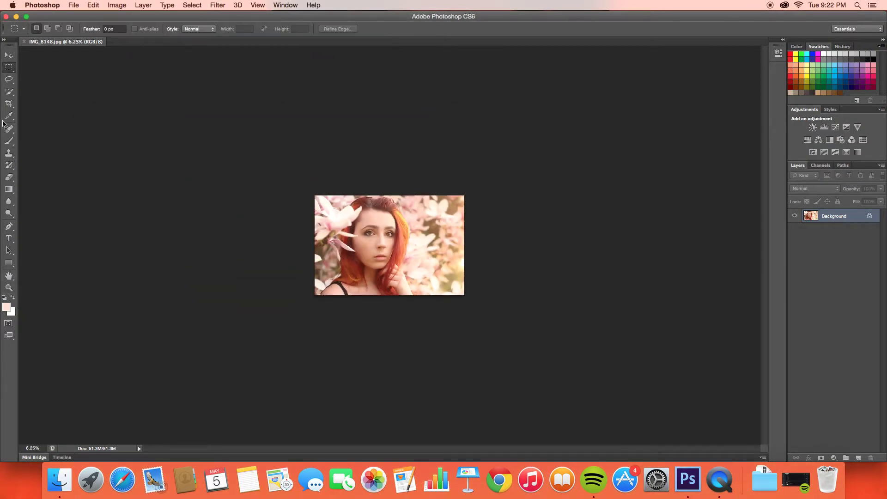
# Step: Expand the portrait's canvas with the Crop tool, adding white space above and to both sides
pyautogui.press('c')
pyautogui.moveTo(314, 196); pyautogui.dragTo(104, 68)
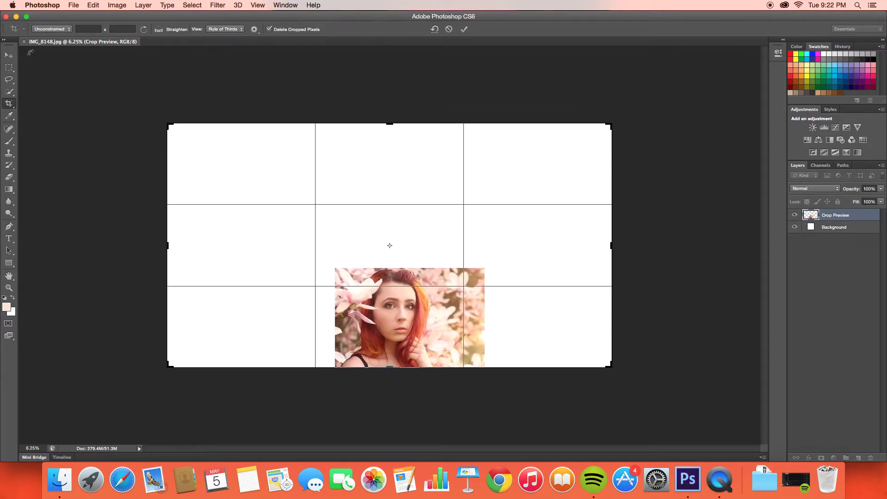
pyautogui.press('v')
# Step: Select IMG_8149 and IMG_8150 in the source photo folder
pyautogui.click(59, 481)
pyautogui.scroll(-2, 330, 315)
pyautogui.click(330, 315)
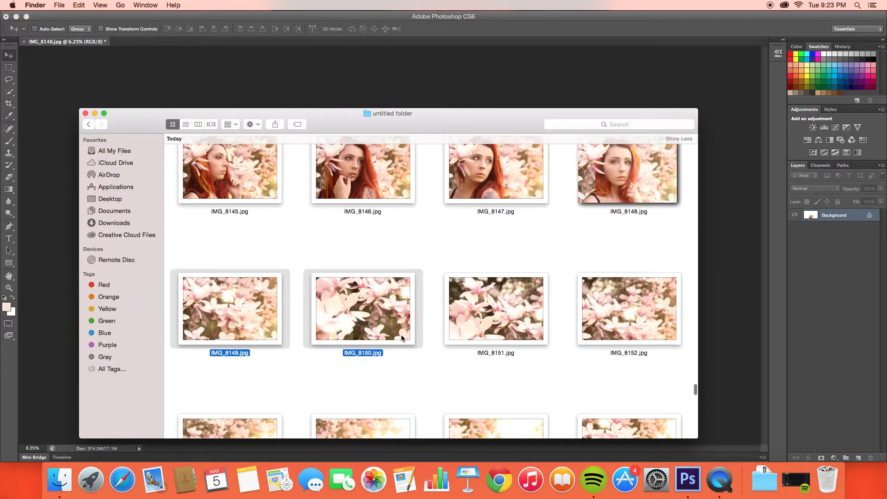
# Step: Open the selected photos and drop IMG_8150 into the portrait as a layer, shifted down-right
pyautogui.doubleClick(358, 319)
pyautogui.moveTo(189, 42)
pyautogui.mouseDown()
pyautogui.moveTo(287, 204)
pyautogui.moveTo(343, 245)
pyautogui.mouseUp()
pyautogui.press('super+plus')
pyautogui.moveTo(881, 188); pyautogui.dragTo(850, 206)
pyautogui.moveTo(489, 263); pyautogui.dragTo(511, 301)
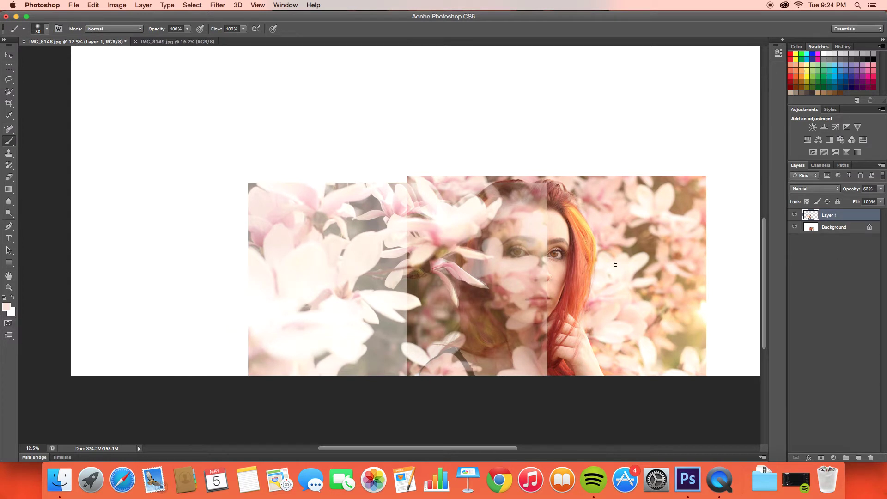
# Step: Mask the magnolia layer off her face with black paint and set it to 100% opacity
pyautogui.press('x')
pyautogui.click(45, 30)
pyautogui.click(653, 333)
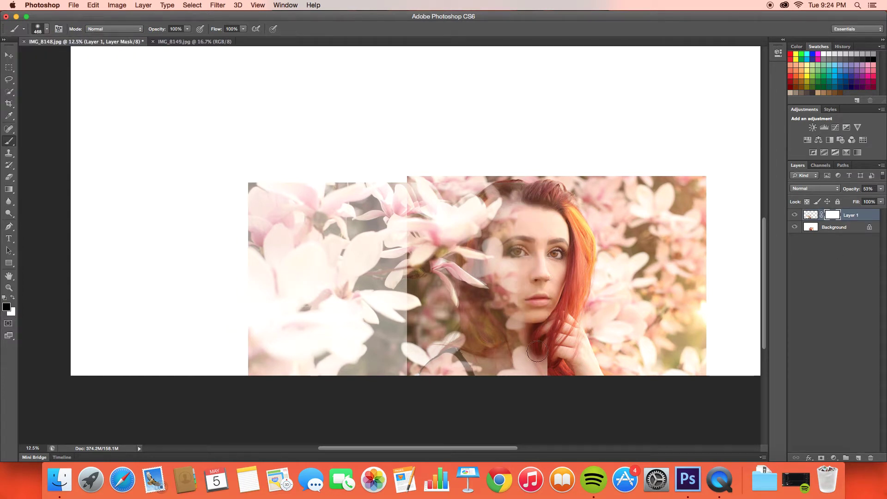
pyautogui.moveTo(538, 351); pyautogui.dragTo(481, 295)
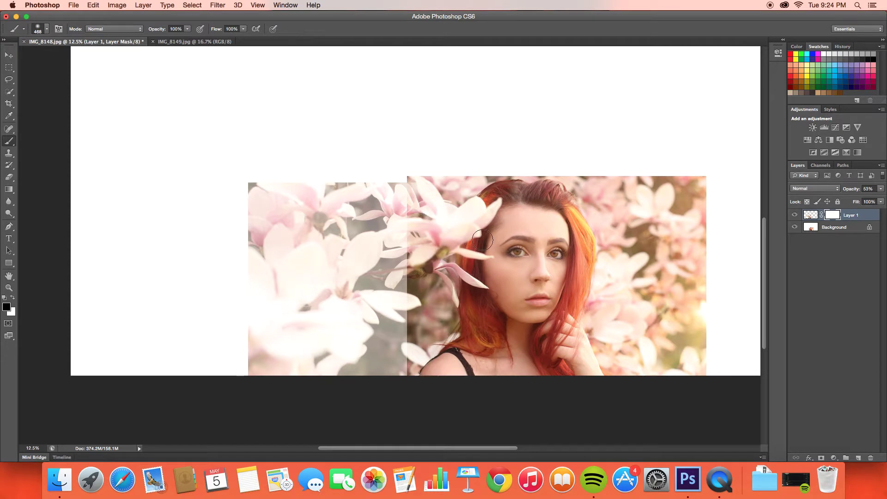
pyautogui.moveTo(881, 188); pyautogui.dragTo(883, 201)
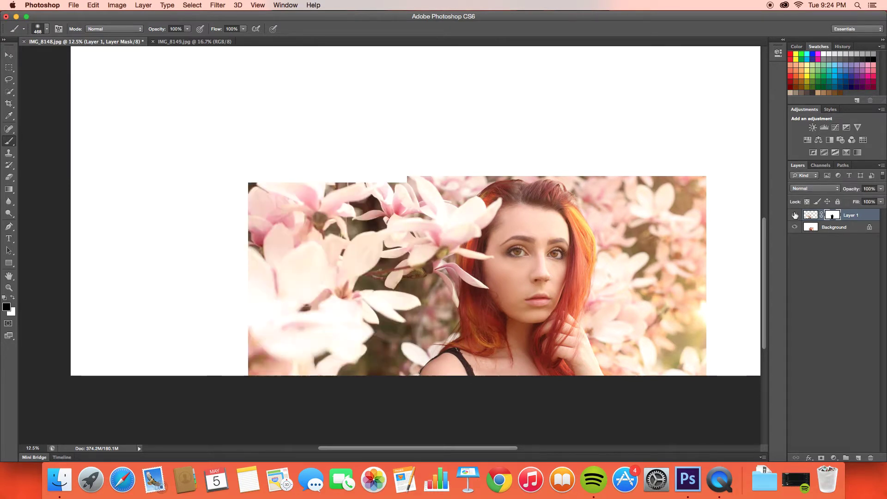
# Step: Open IMG_8151 in its own window
pyautogui.press('super+o')
pyautogui.doubleClick(496, 287)
pyautogui.moveTo(291, 42); pyautogui.dragTo(313, 69)
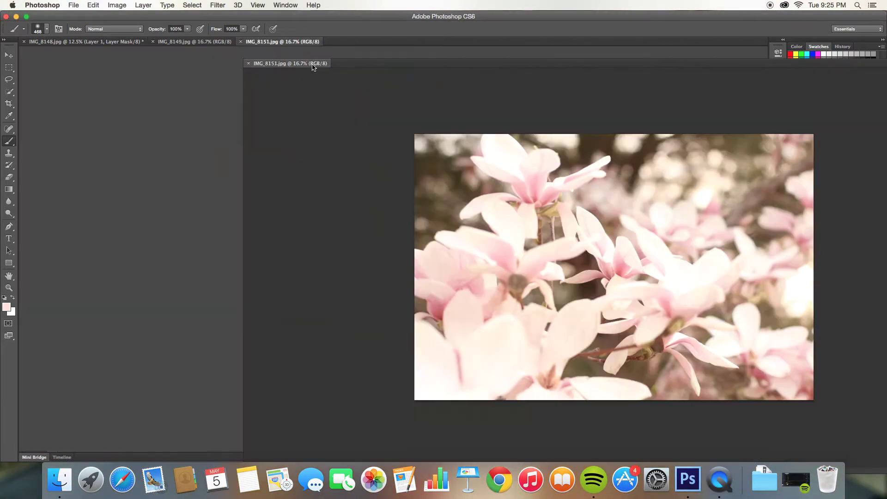
# Step: Drop IMG_8151 into the portrait as Layer 2, positioned toward the upper left
pyautogui.press('v')
pyautogui.moveTo(195, 142); pyautogui.dragTo(393, 284)
pyautogui.moveTo(442, 251); pyautogui.dragTo(442, 251)
pyautogui.press('z')
pyautogui.click(287, 242)
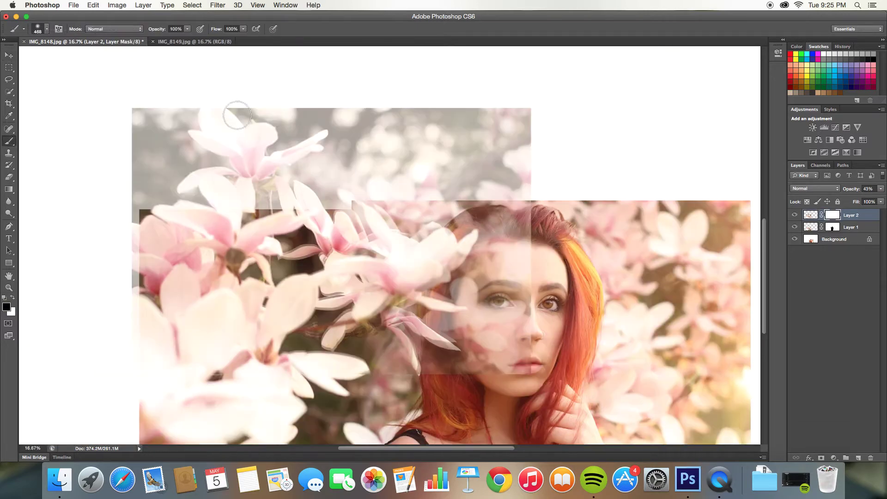
# Step: Add a mask to Layer 2 and paint black to clear the magnolias off her face and hair
pyautogui.click(47, 29)
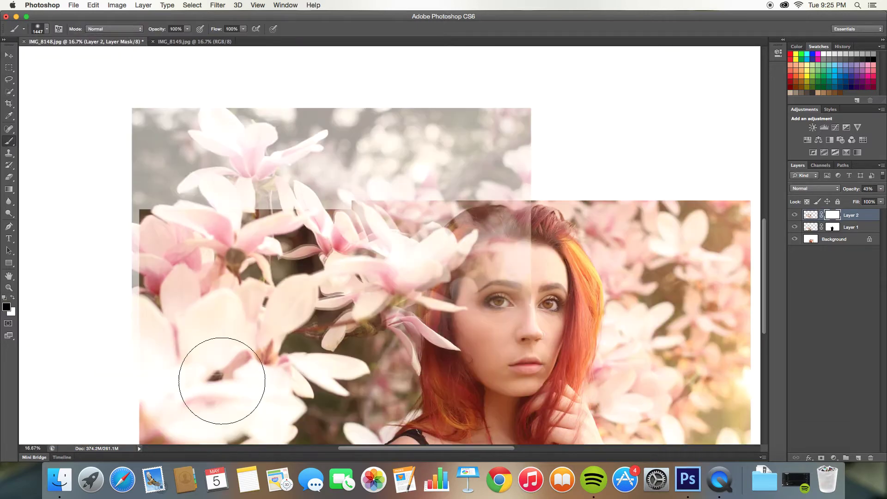
pyautogui.moveTo(444, 241); pyautogui.dragTo(508, 333)
pyautogui.click(47, 29)
pyautogui.moveTo(55, 40); pyautogui.dragTo(28, 40)
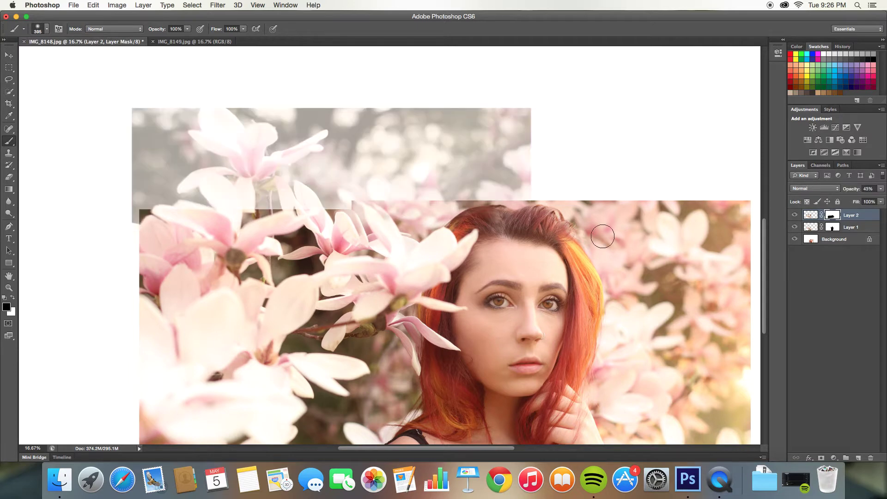
pyautogui.press('super+plus')
pyautogui.press('super+plus')
pyautogui.press('super+plus')
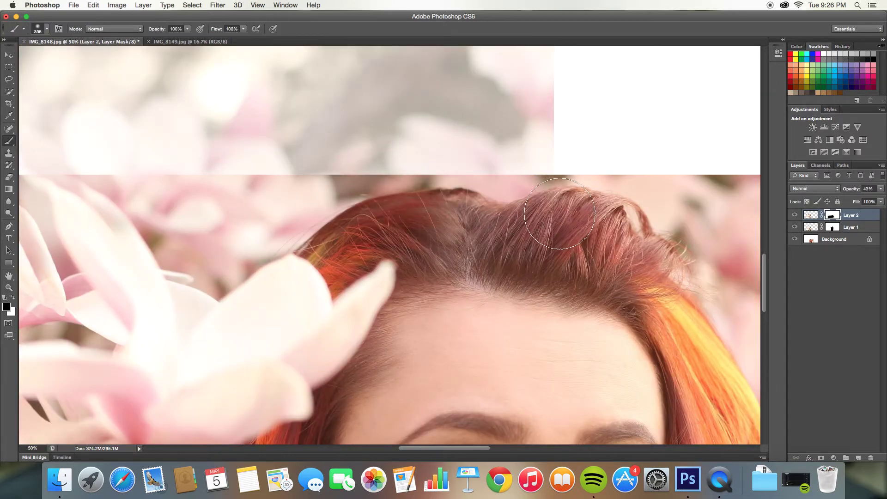
pyautogui.press('super+minus')
pyautogui.press('super+minus')
pyautogui.press('super+minus')
pyautogui.press('super+plus')
pyautogui.press('super+plus')
pyautogui.press('super+plus')
# Step: Paint white with a small brush to restore petals near the hairline, then open the photo folder
pyautogui.press('x')
pyautogui.click(46, 29)
pyautogui.moveTo(55, 40); pyautogui.dragTo(29, 40)
pyautogui.hscroll(5, 404, 216)
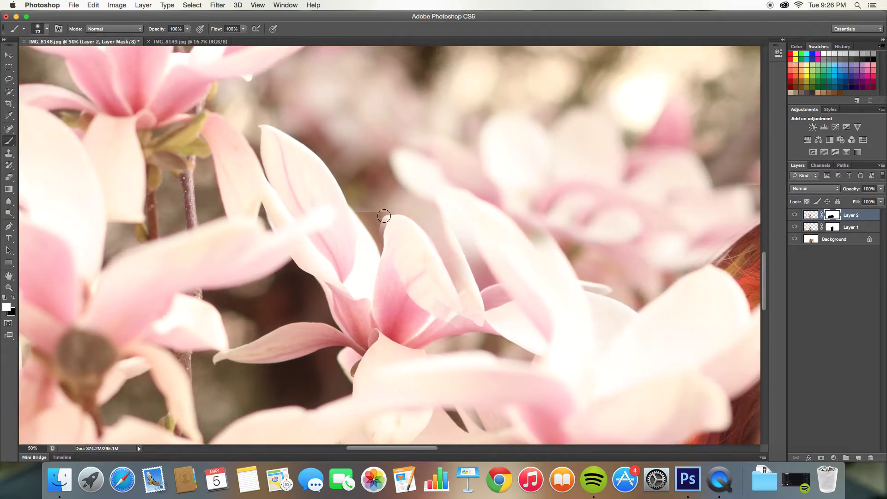
pyautogui.hscroll(5, 413, 213)
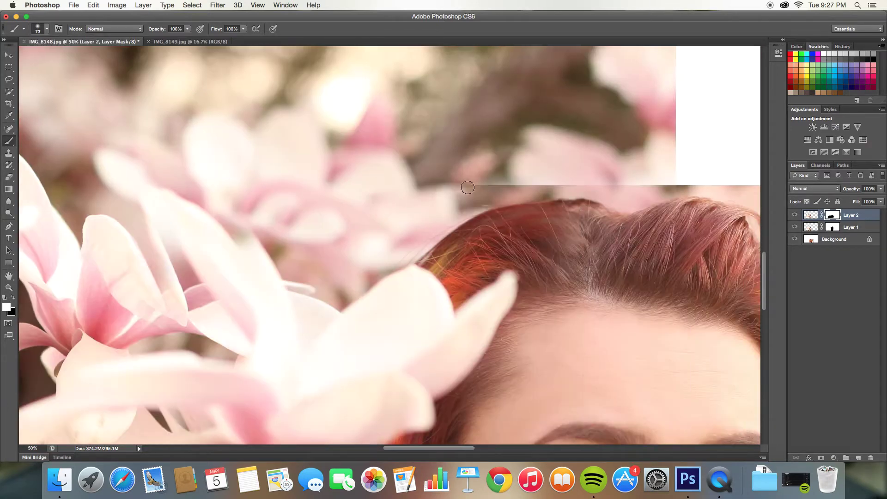
pyautogui.hscroll(5, 467, 187)
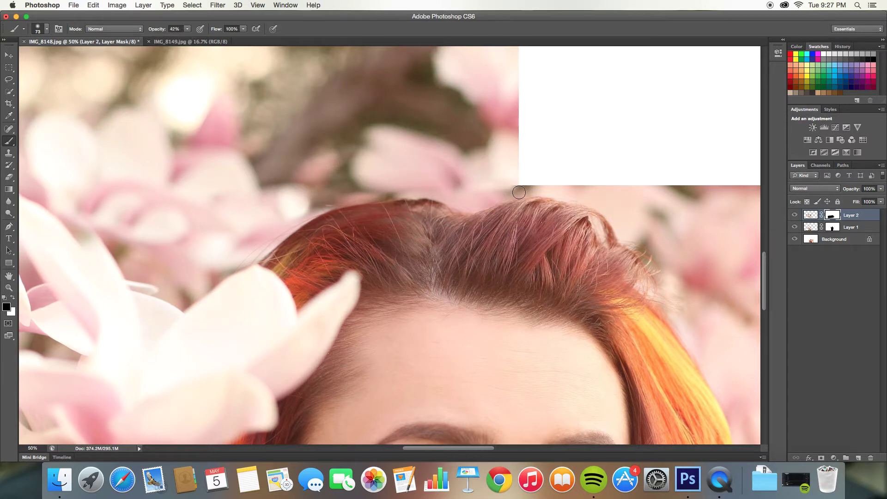
pyautogui.scroll(-5, 518, 193)
pyautogui.click(60, 479)
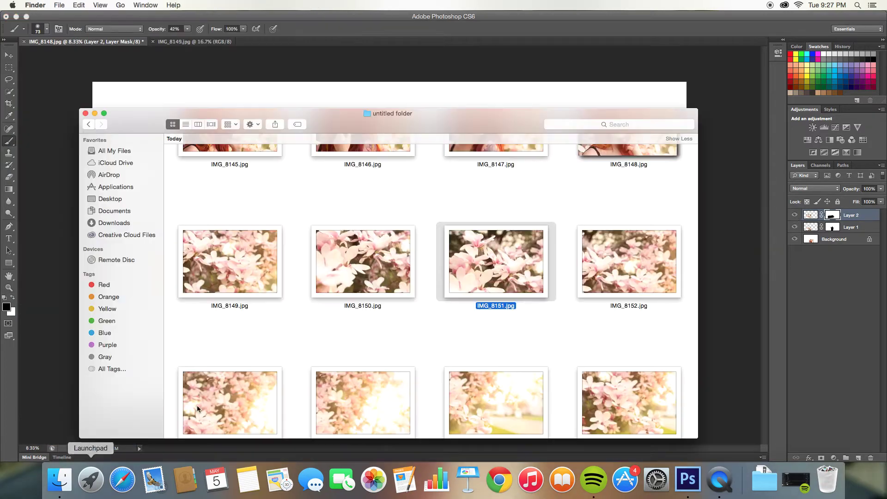
# Step: Place IMG_8151 as Layer 3 at 32% opacity and move it up over her head
pyautogui.press('super+o')
pyautogui.moveTo(406, 250); pyautogui.dragTo(406, 331)
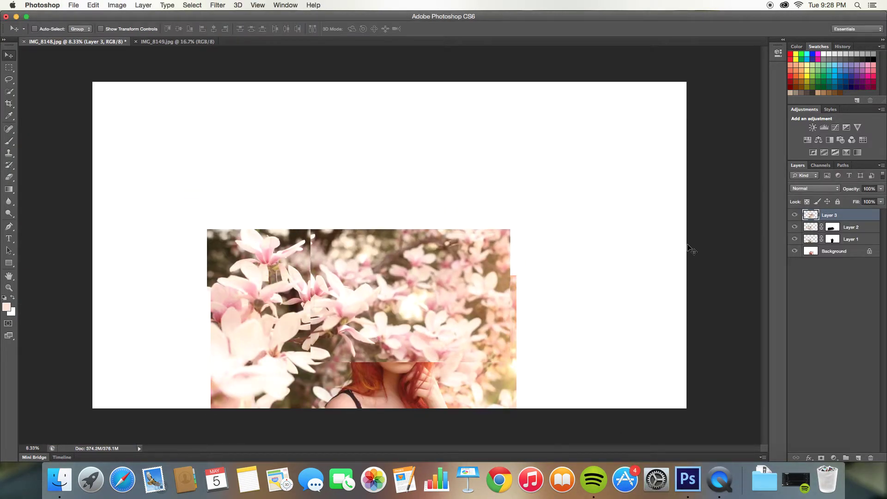
pyautogui.scroll(2, 384, 322)
pyautogui.press('3')
pyautogui.press('2')
pyautogui.moveTo(499, 402); pyautogui.dragTo(534, 278)
# Step: Mask the ghosted face off Layer 3 with a very large black brush
pyautogui.press('z')
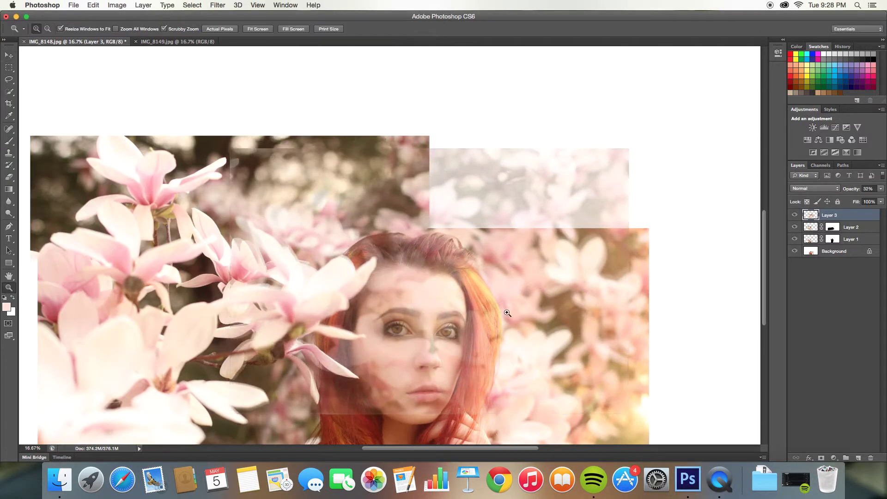
pyautogui.scroll(-2, 407, 245)
pyautogui.press('v')
pyautogui.click(46, 28)
pyautogui.moveTo(33, 61); pyautogui.dragTo(94, 61)
pyautogui.moveTo(490, 339); pyautogui.dragTo(324, 277)
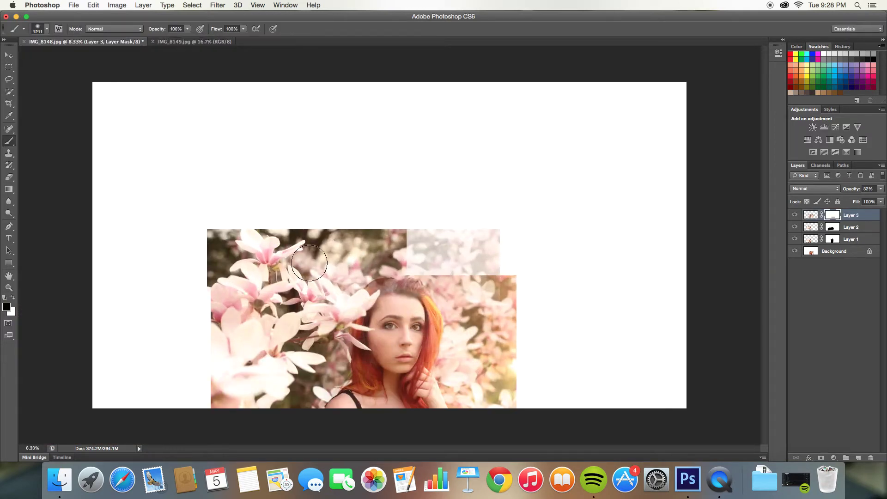
pyautogui.scroll(2, 437, 315)
# Step: Dismiss the invalid brush size alert and set Layer 3 back to full opacity
pyautogui.click(47, 28)
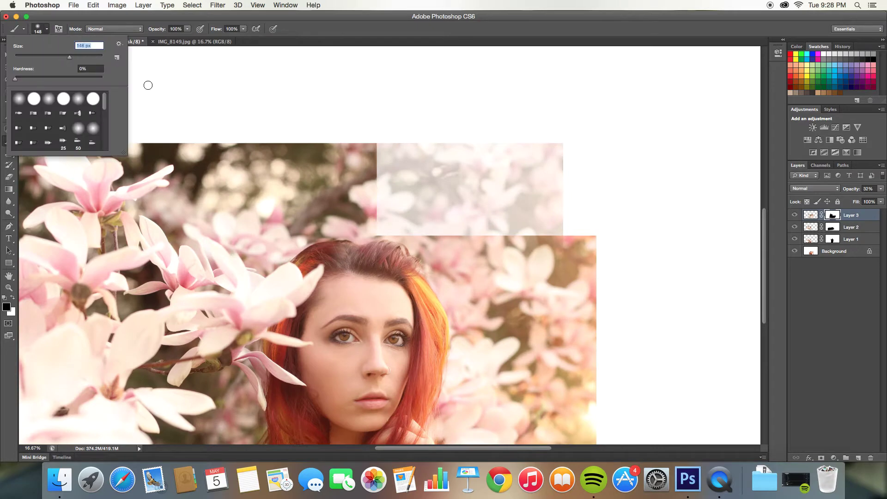
pyautogui.press('z')
pyautogui.press('Return')
pyautogui.press('z')
pyautogui.click(492, 280)
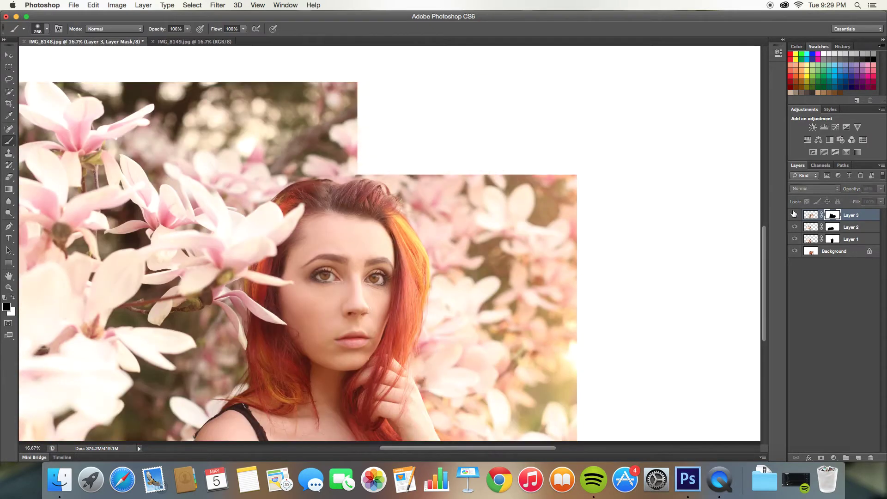
pyautogui.keyDown('super'); pyautogui.click(376, 224); pyautogui.keyUp('super')
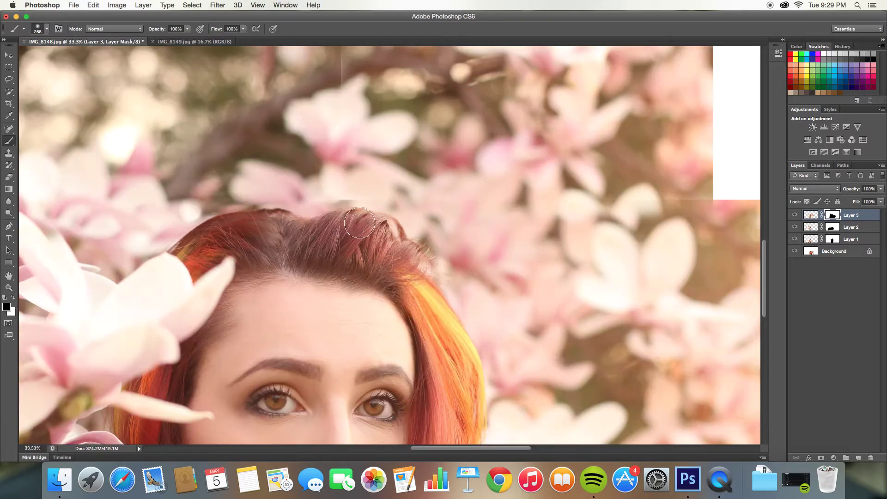
pyautogui.scroll(1, 371, 229)
# Step: Refine Layer 3's mask around the top of her hair with a 54 px brush
pyautogui.click(47, 29)
pyautogui.write('54')
pyautogui.press('Return')
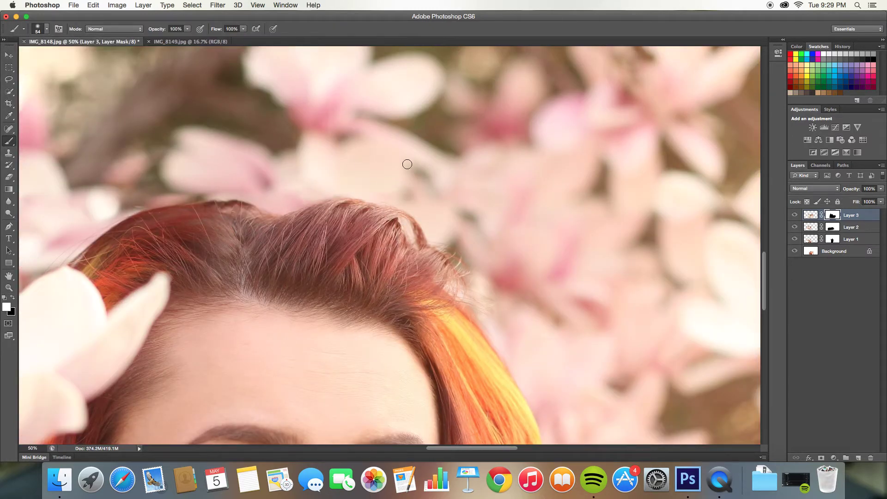
pyautogui.scroll(5, 347, 178)
pyautogui.scroll(2, 326, 156)
pyautogui.press('z')
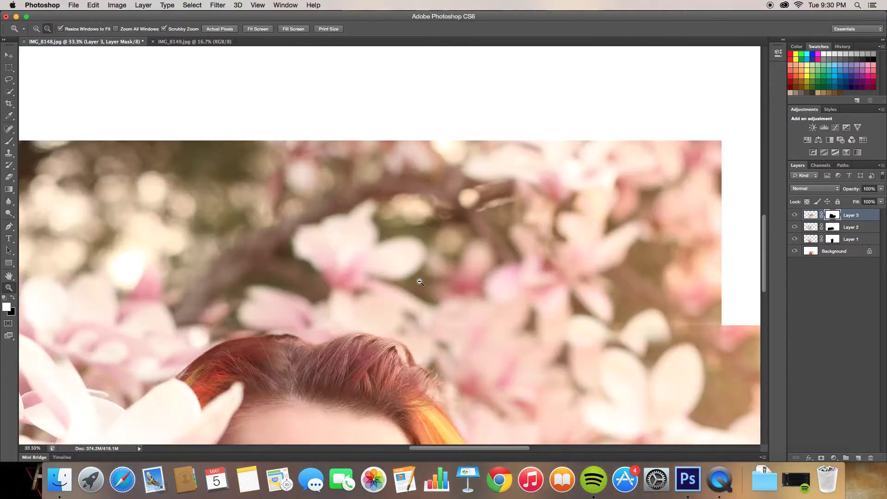
pyautogui.moveTo(434, 254); pyautogui.dragTo(419, 263)
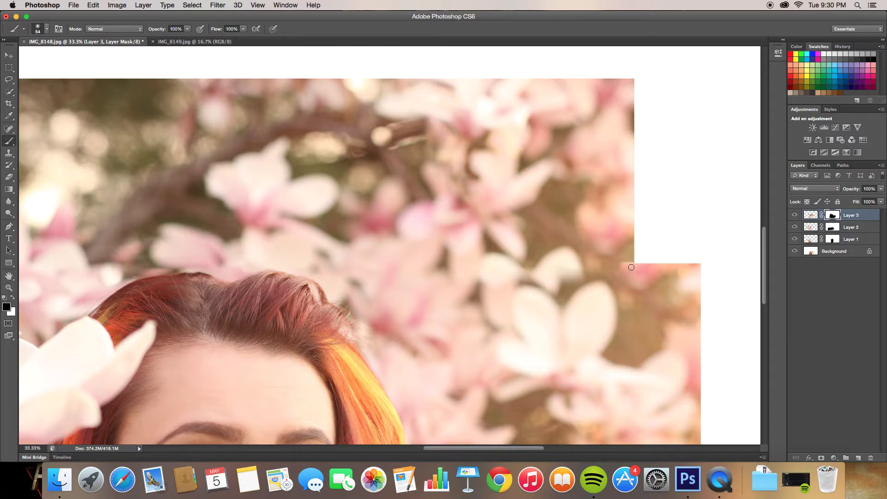
pyautogui.press('z')
pyautogui.keyDown('alt'); pyautogui.click(430, 270); pyautogui.keyUp('alt')
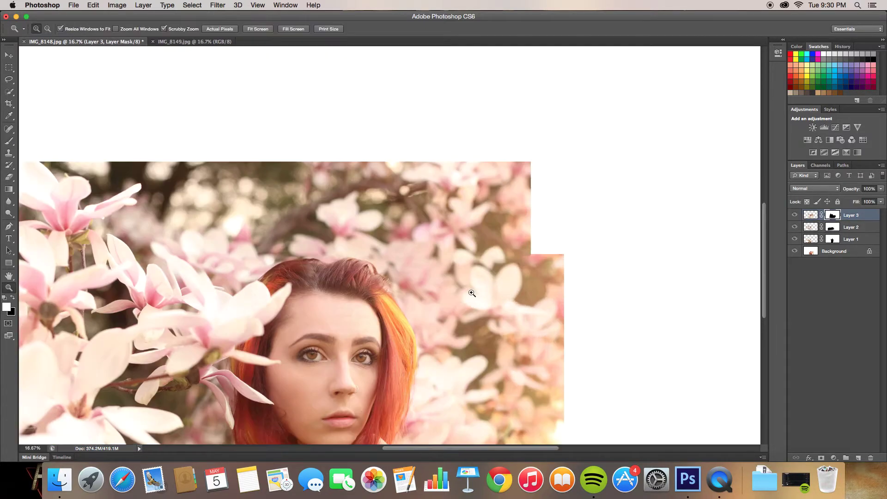
pyautogui.keyDown('alt'); pyautogui.click(471, 293); pyautogui.keyUp('alt')
# Step: Open the next magnolia photo and drag it into the portrait as Layer 4
pyautogui.press('super+o')
pyautogui.doubleClick(228, 420)
pyautogui.press('v')
pyautogui.moveTo(508, 255)
pyautogui.mouseDown()
pyautogui.moveTo(556, 266)
pyautogui.moveTo(478, 269)
pyautogui.moveTo(486, 273)
pyautogui.mouseUp()
# Step: Set Layer 4 to 59% opacity and add a mask with black as the painting colour
pyautogui.press('super+plus')
pyautogui.press('5')
pyautogui.press('9')
pyautogui.press('super+minus')
pyautogui.press('b')
pyautogui.press('d')
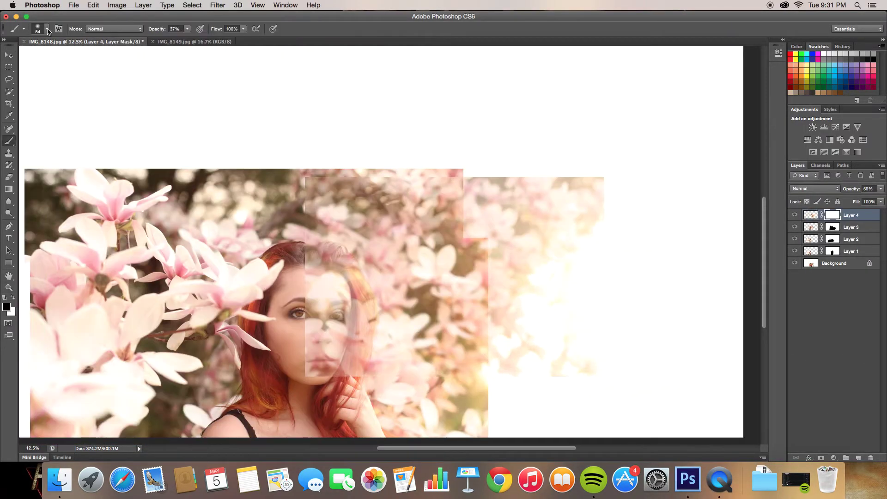
# Step: Mask Layer 4 off her face and hair, restore full opacity, and open IMG_8154
pyautogui.moveTo(202, 42); pyautogui.dragTo(222, 38)
pyautogui.click(47, 29)
pyautogui.moveTo(324, 361); pyautogui.dragTo(403, 178)
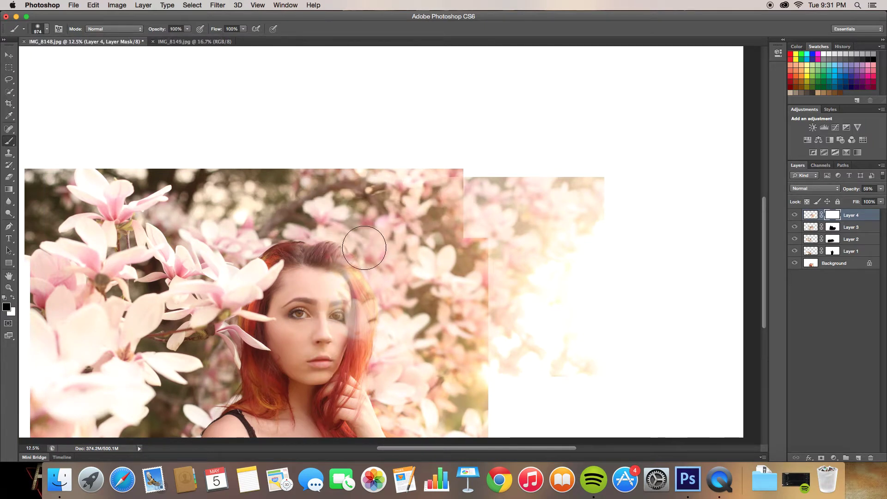
pyautogui.moveTo(365, 248); pyautogui.dragTo(443, 366)
pyautogui.press('super+plus')
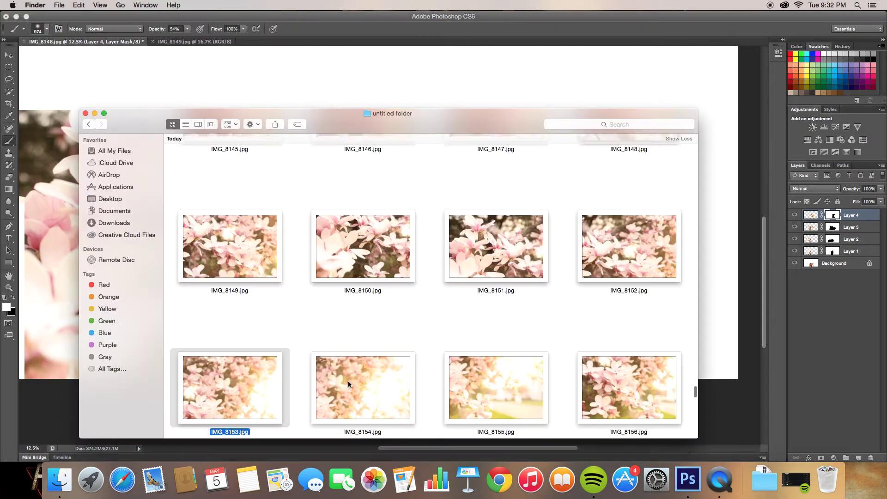
pyautogui.doubleClick(349, 384)
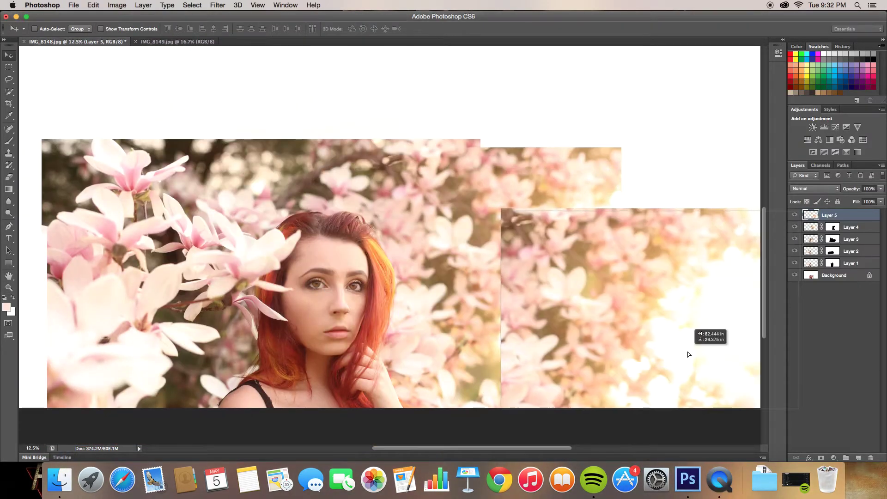
# Step: Bring in the sunlit blossom photo, align it at 57% opacity, then restore 100% opacity
pyautogui.moveTo(690, 353); pyautogui.dragTo(593, 265)
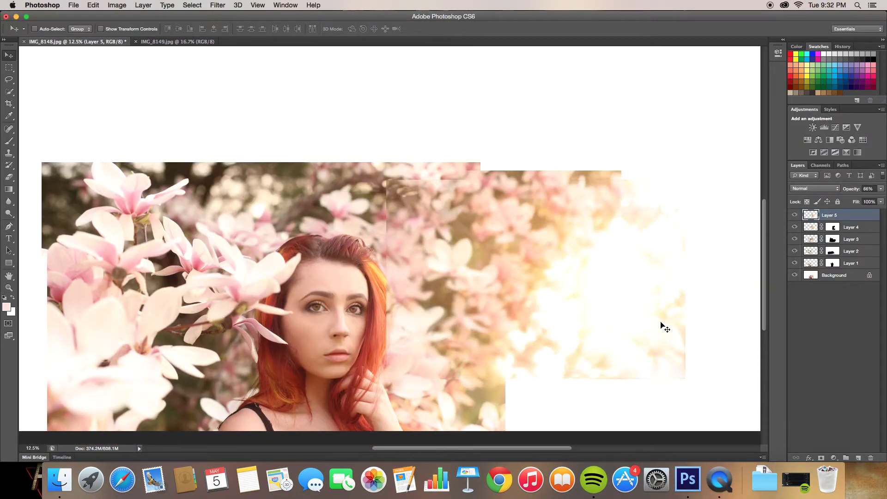
pyautogui.click(795, 215)
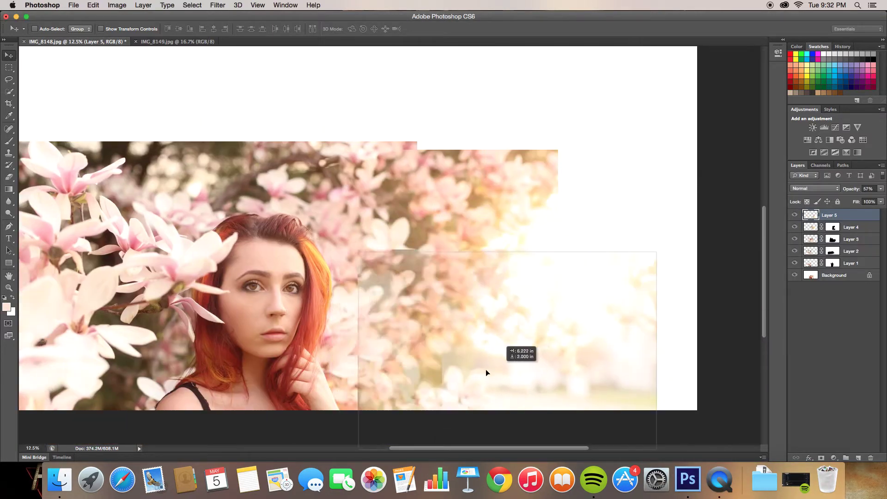
pyautogui.moveTo(566, 317); pyautogui.dragTo(476, 380)
pyautogui.press('5')
pyautogui.press('7')
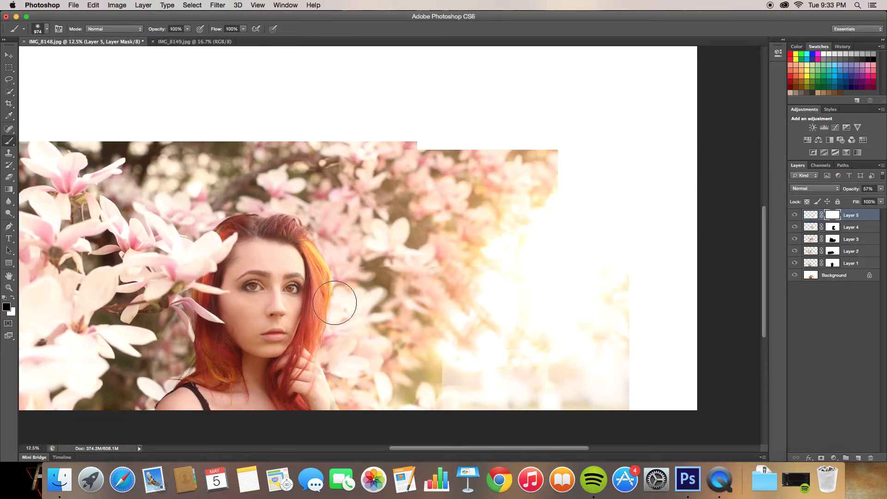
pyautogui.moveTo(881, 188); pyautogui.dragTo(882, 198)
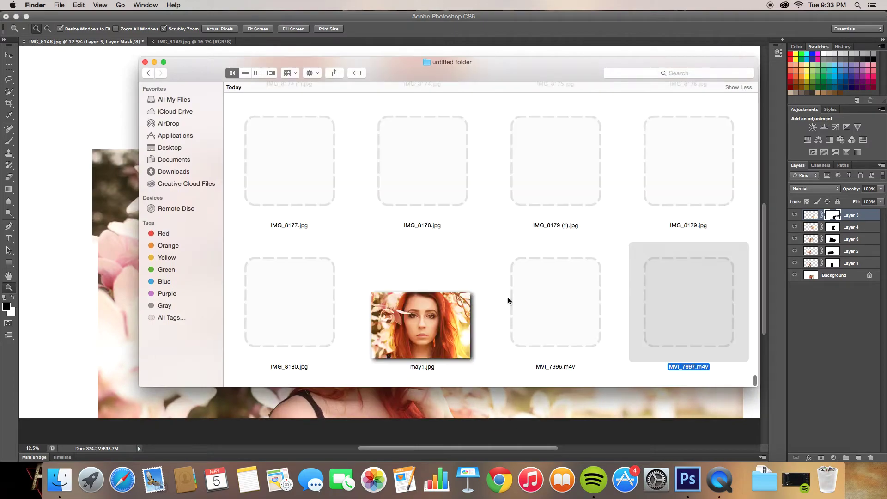
# Step: Open IMG_8158 and IMG_8159.jpg from the photo folder
pyautogui.scroll(-2, 528, 309)
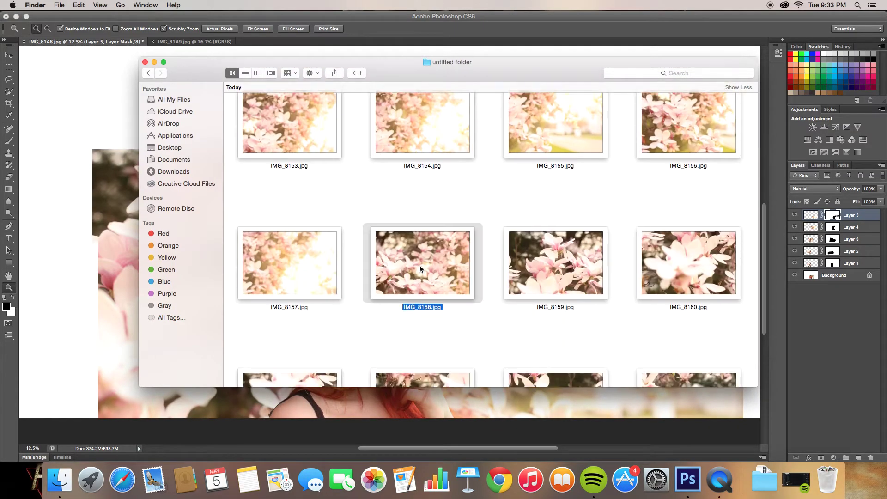
pyautogui.doubleClick(450, 257)
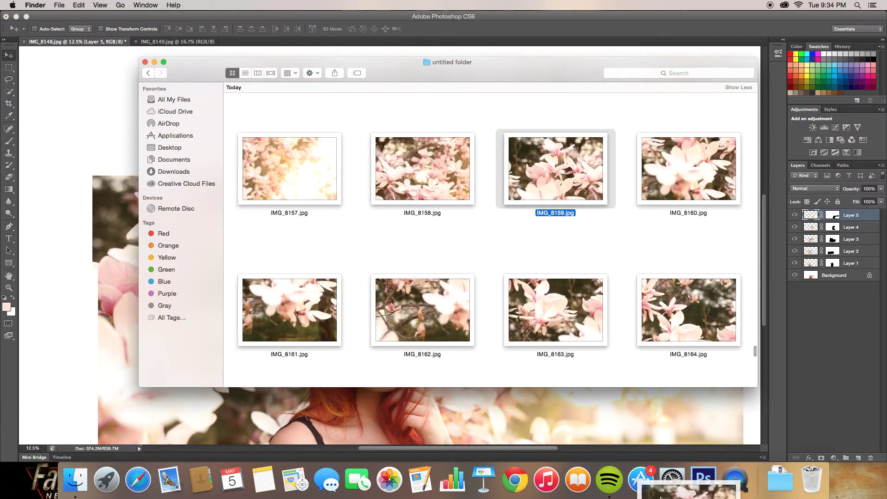
pyautogui.doubleClick(559, 166)
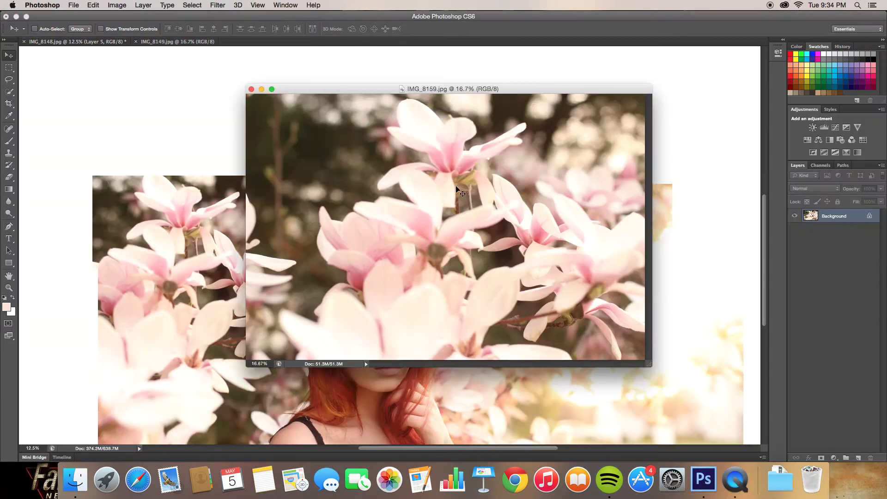
# Step: Drag IMG_8159 into the portrait at 54% opacity and check its alignment
pyautogui.moveTo(277, 131)
pyautogui.mouseDown()
pyautogui.moveTo(300, 268)
pyautogui.moveTo(364, 244)
pyautogui.moveTo(391, 272)
pyautogui.mouseUp()
pyautogui.press('5')
pyautogui.press('4')
pyautogui.hotkey('ctrl', '+')
pyautogui.hotkey('ctrl', '-')
pyautogui.hotkey('ctrl', '-')
pyautogui.hotkey('ctrl', '-')
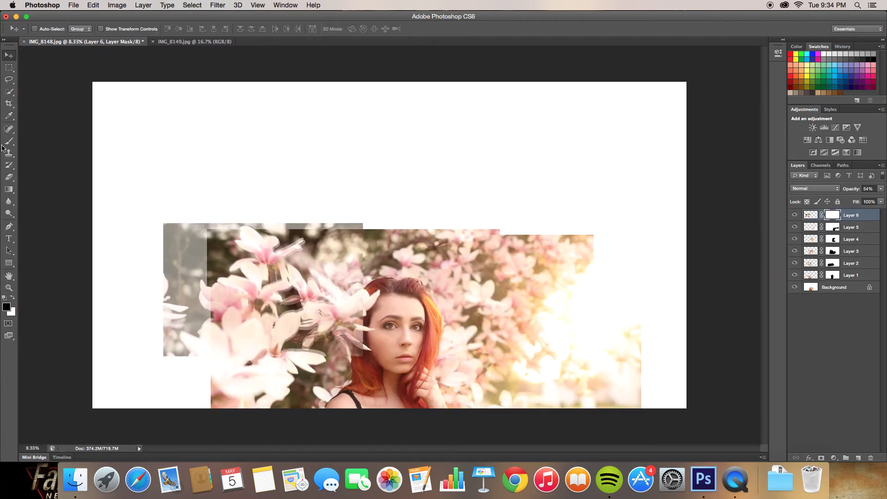
# Step: Paint out IMG_8159's hard edge at full opacity and drop in the next blossom photo
pyautogui.moveTo(361, 234); pyautogui.dragTo(263, 245)
pyautogui.hotkey('ctrl', '+')
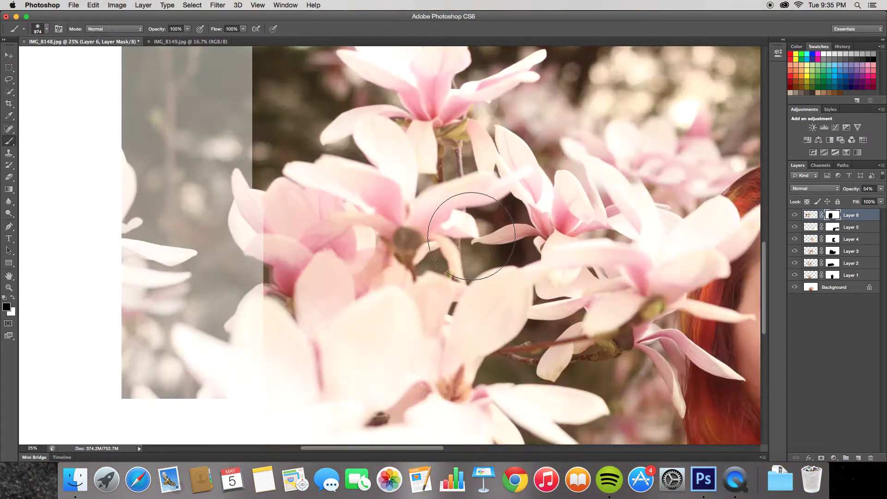
pyautogui.moveTo(880, 189); pyautogui.dragTo(882, 199)
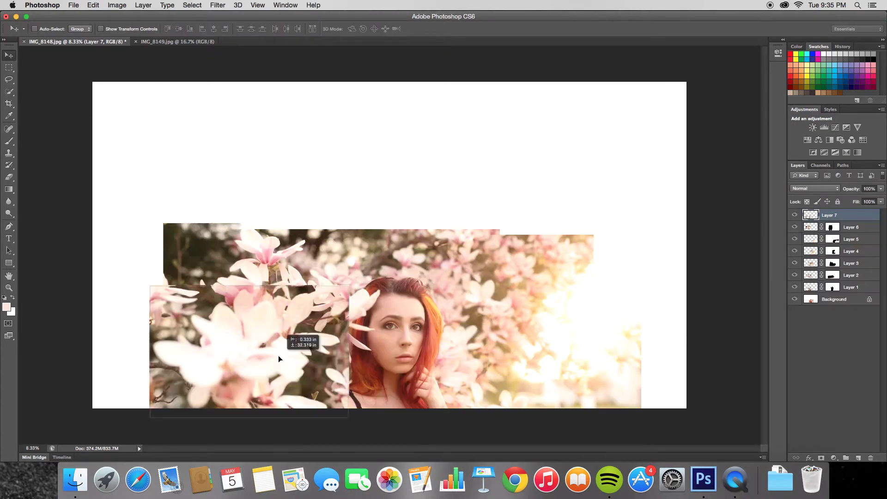
pyautogui.moveTo(436, 286); pyautogui.dragTo(277, 357)
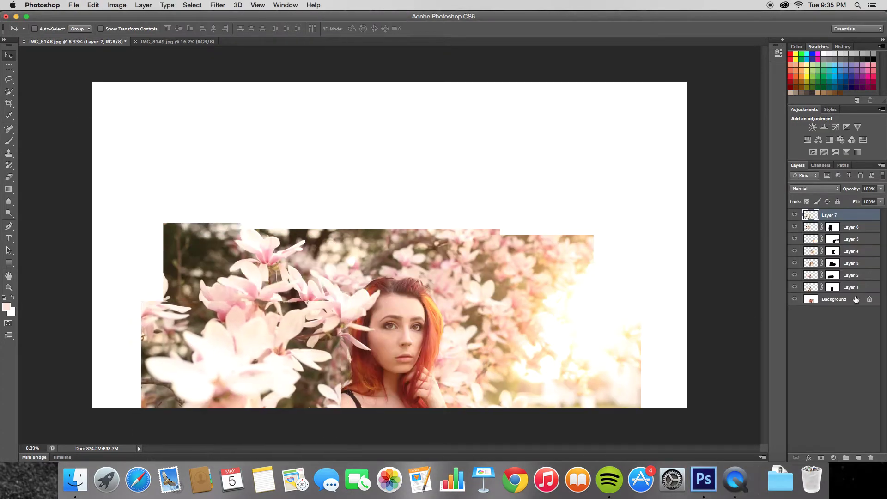
# Step: Nudge the seventh blossom layer into place at the lower left
pyautogui.press('z')
pyautogui.click(175, 362)
pyautogui.moveTo(229, 286); pyautogui.dragTo(234, 283)
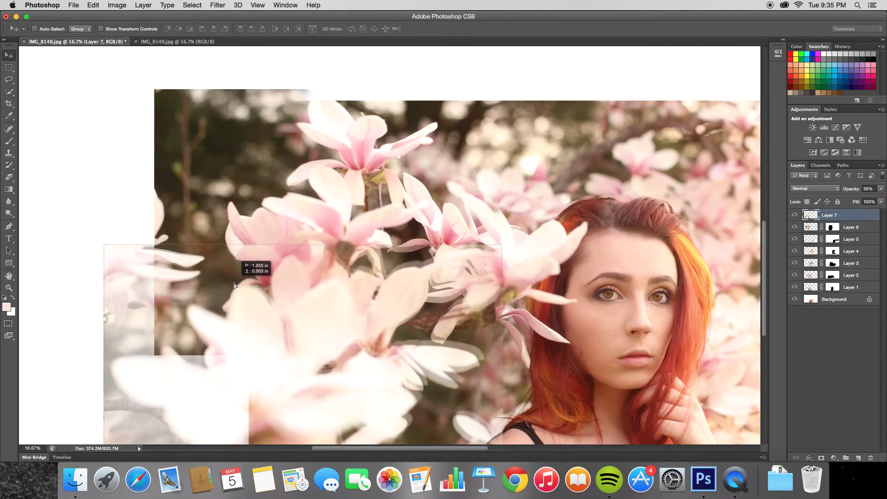
pyautogui.hotkey('ctrl', '-')
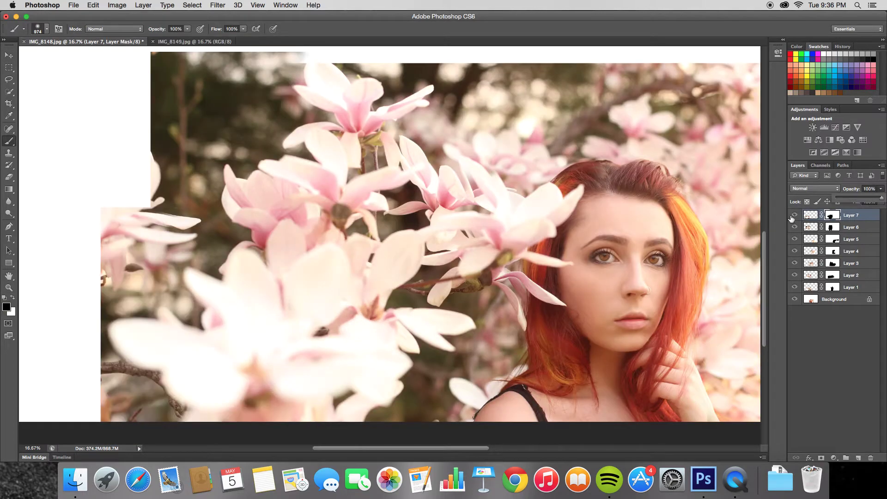
# Step: Compare the blends by toggling layer visibility and select Layer 5 to refine its mask
pyautogui.press('z')
pyautogui.keyDown('alt'); pyautogui.click(394, 242); pyautogui.keyUp('alt')
pyautogui.click(795, 215)
pyautogui.click(795, 215)
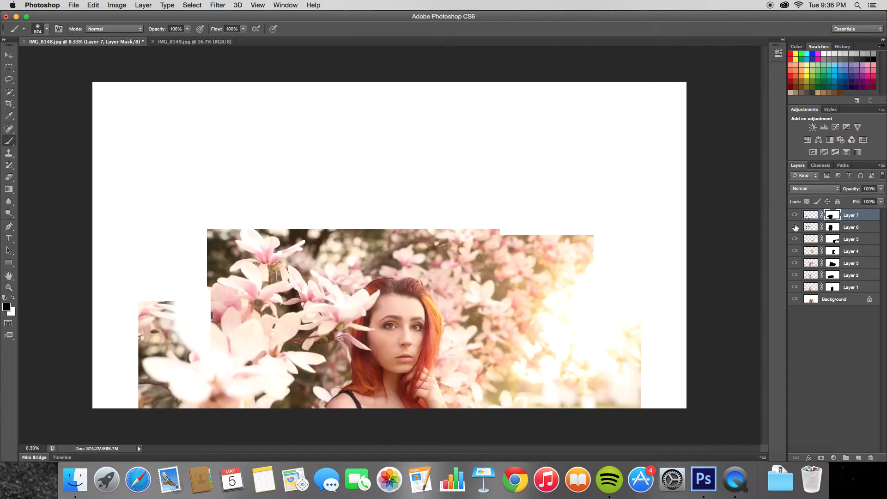
pyautogui.click(221, 250)
pyautogui.click(795, 240)
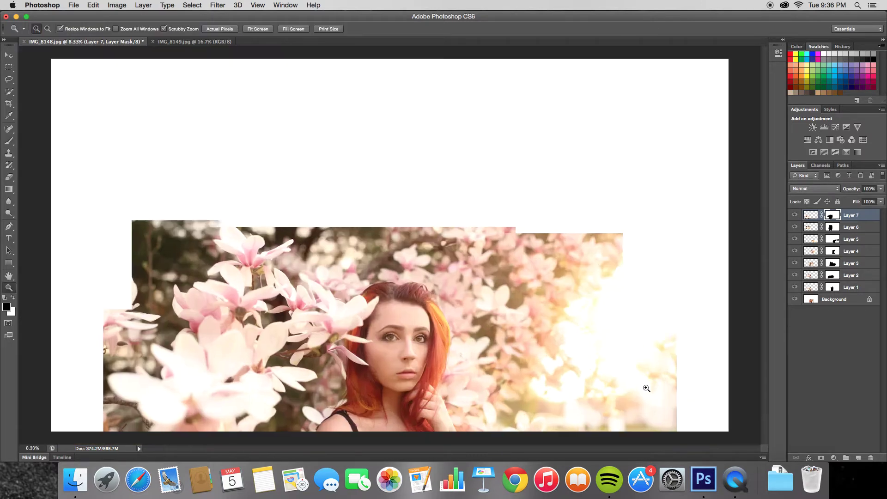
pyautogui.click(809, 241)
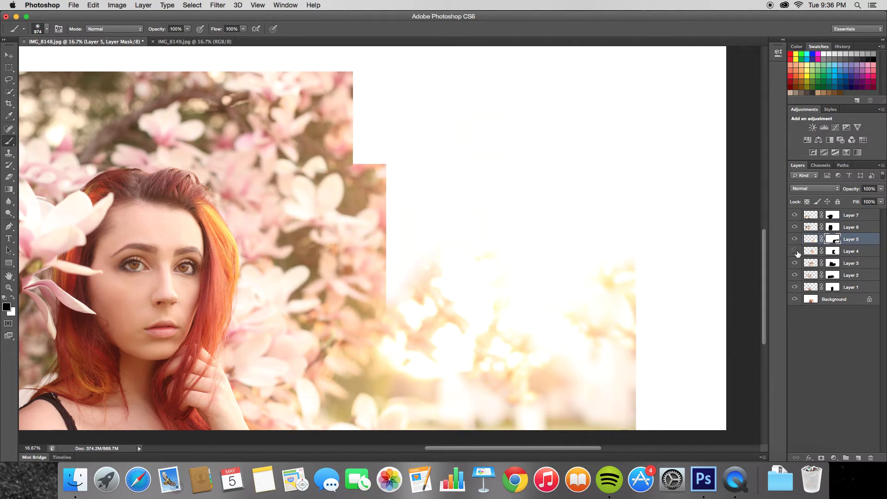
pyautogui.click(795, 251)
# Step: Check Layer 2's blend and zoom out to view the entire canvas
pyautogui.hscroll(-5, 373, 273)
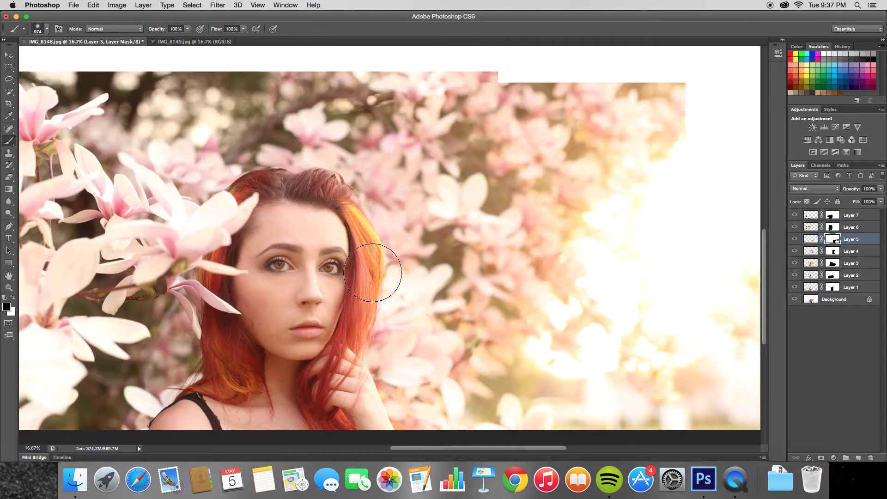
pyautogui.hscroll(-5, 499, 271)
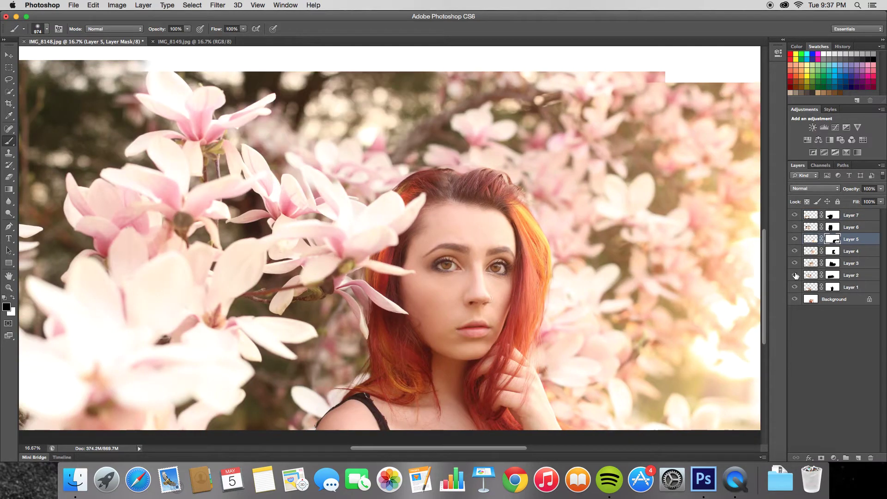
pyautogui.click(795, 275)
pyautogui.click(794, 275)
pyautogui.press('z')
pyautogui.keyDown('alt'); pyautogui.click(348, 272); pyautogui.keyUp('alt')
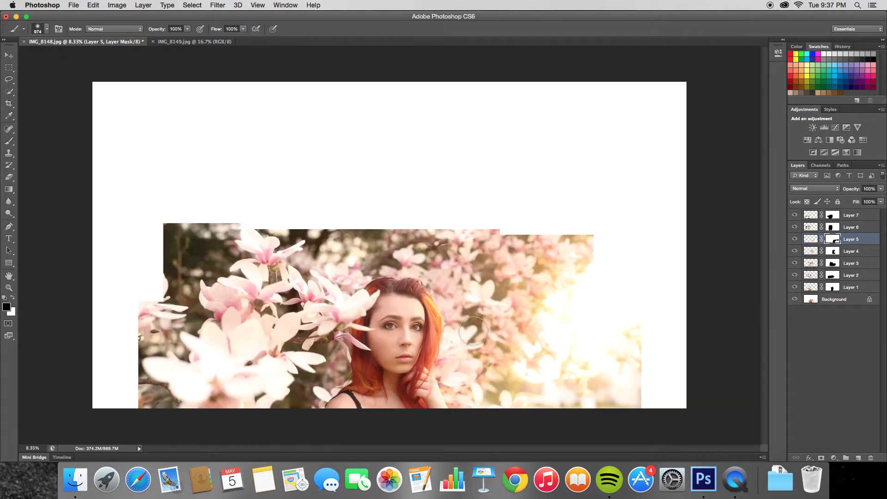
pyautogui.keyDown('alt'); pyautogui.click(348, 271); pyautogui.keyUp('alt')
pyautogui.moveTo(362, 62); pyautogui.dragTo(521, 73)
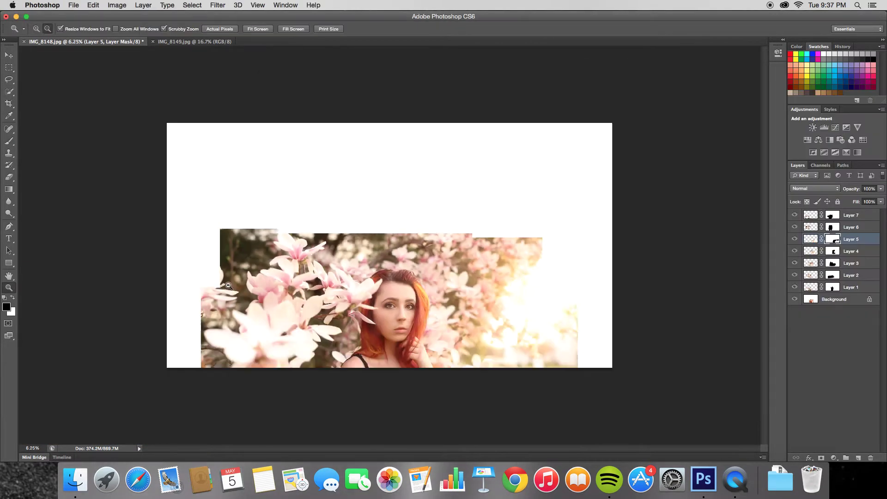
# Step: Widen the canvas leftward with the Crop tool and apply the crop
pyautogui.press('c')
pyautogui.moveTo(584, 245); pyautogui.dragTo(574, 244)
pyautogui.press('v')
pyautogui.press('Return')
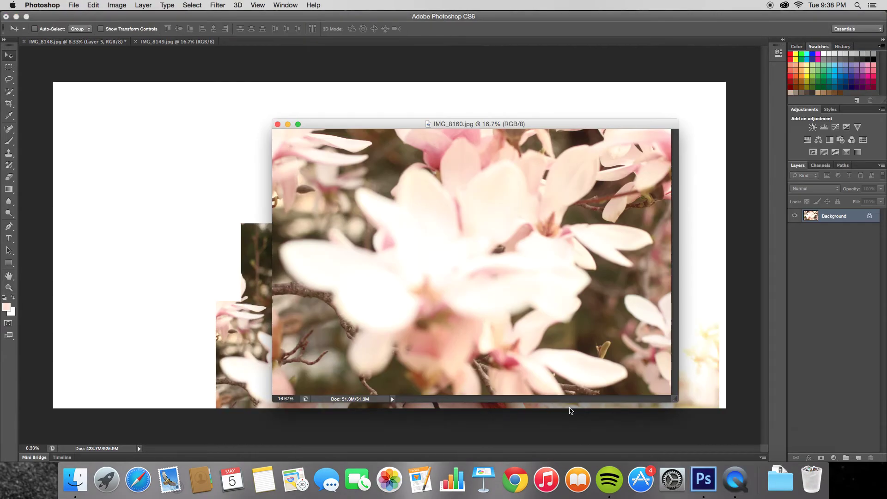
# Step: Place the flowering-branch photo as Layer 8 at the lower left at 50% opacity
pyautogui.moveTo(571, 411); pyautogui.dragTo(349, 356)
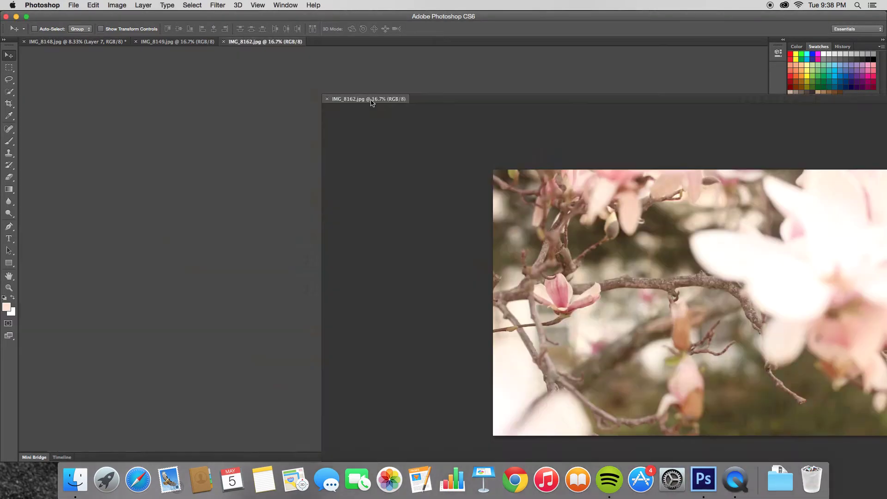
pyautogui.moveTo(371, 102)
pyautogui.mouseDown()
pyautogui.moveTo(157, 204)
pyautogui.moveTo(368, 350)
pyautogui.mouseUp()
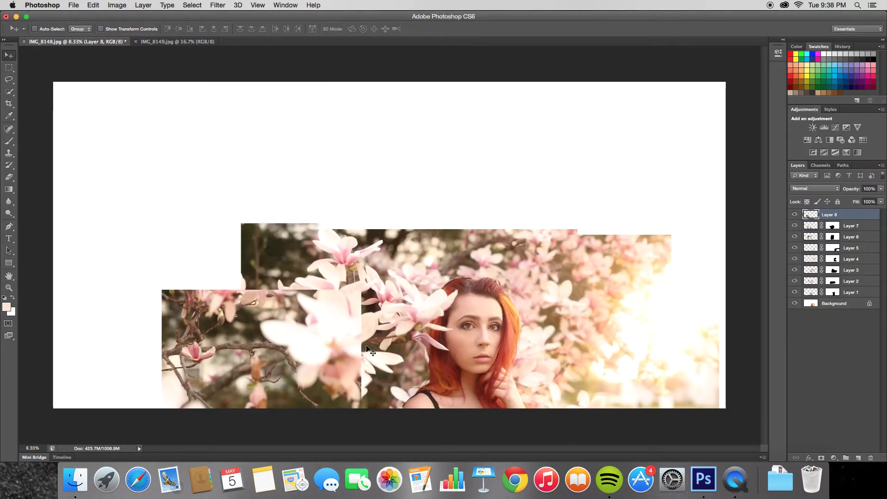
pyautogui.moveTo(862, 198); pyautogui.dragTo(851, 198)
pyautogui.moveTo(235, 351)
pyautogui.mouseDown()
pyautogui.moveTo(233, 383)
pyautogui.moveTo(264, 385)
pyautogui.mouseUp()
# Step: Set up the mask brush to paint hidden areas back in at lower strength
pyautogui.scroll(2, 233, 384)
pyautogui.scroll(-2, 265, 386)
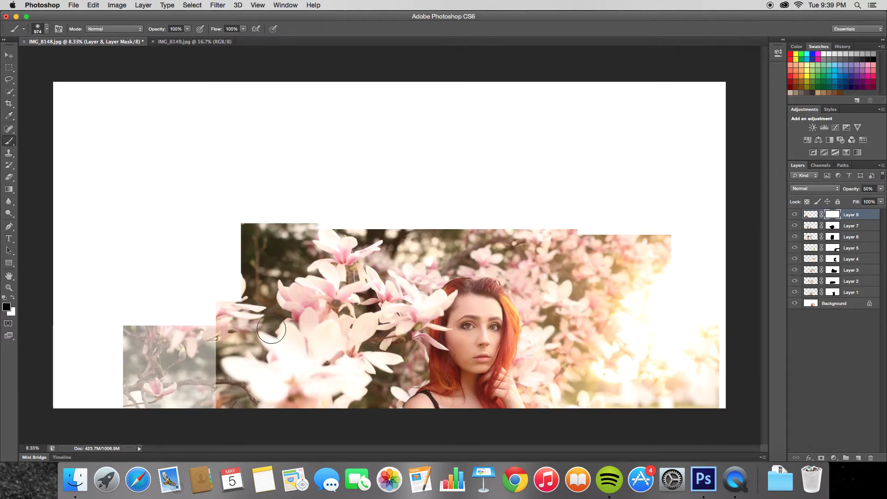
pyautogui.scroll(2, 252, 400)
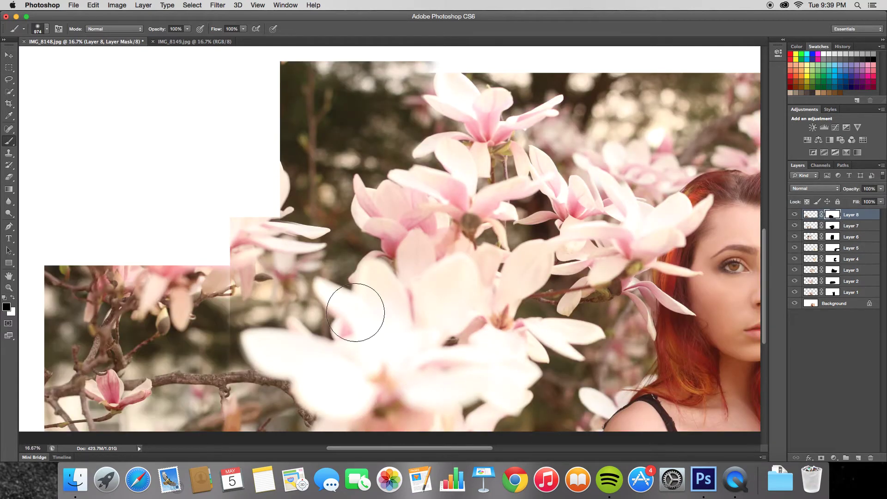
pyautogui.click(13, 299)
pyautogui.moveTo(187, 28); pyautogui.dragTo(171, 40)
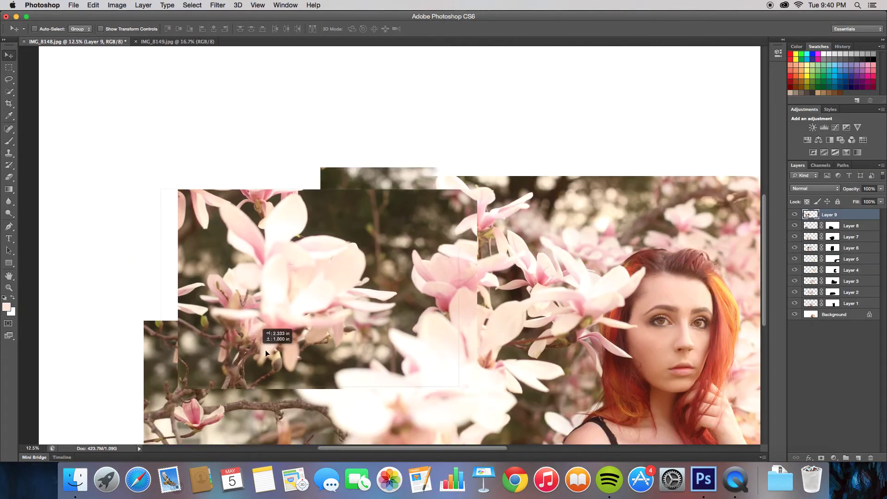
# Step: Bring IMG_8163 in as Layer 9 and paint out its hard edge in black on the mask
pyautogui.moveTo(265, 350); pyautogui.dragTo(220, 364)
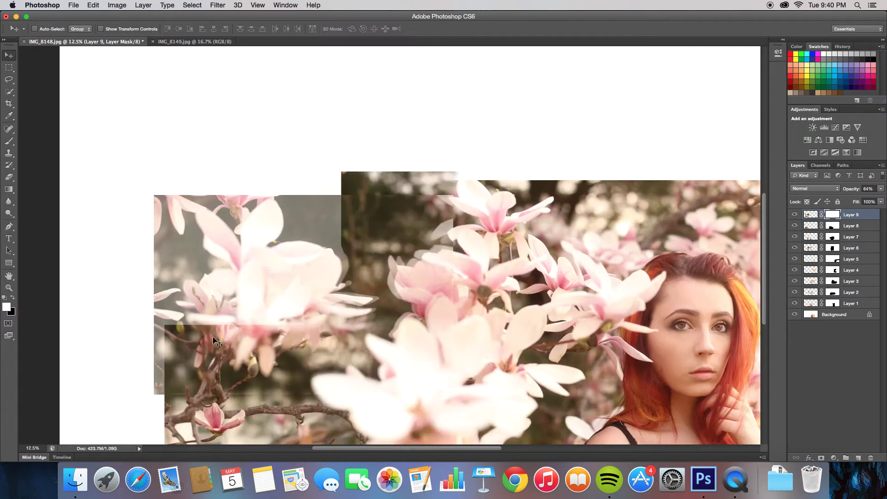
pyautogui.scroll(-2, 214, 342)
pyautogui.press('b')
pyautogui.click(47, 29)
pyautogui.press('Return')
pyautogui.press('x')
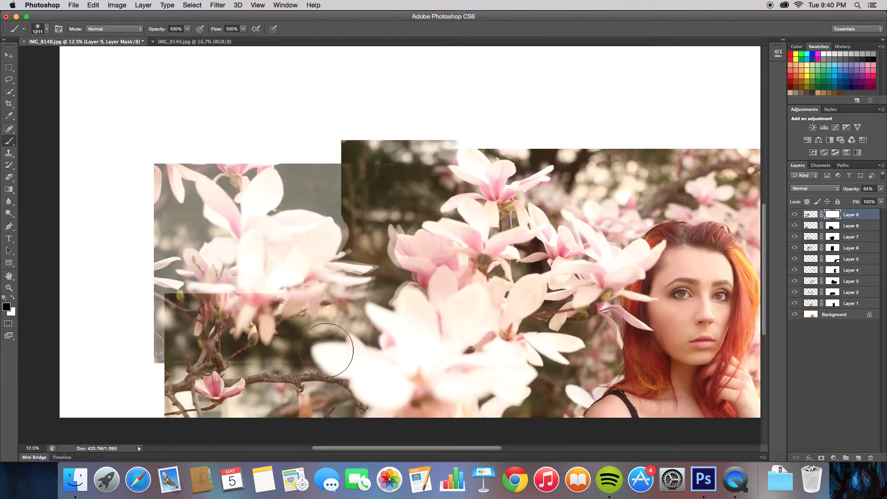
pyautogui.moveTo(449, 363); pyautogui.dragTo(258, 338)
# Step: Blend Layer 9's edge into the flowers with a smaller brush and restore full layer opacity
pyautogui.click(46, 29)
pyautogui.press('Return')
pyautogui.moveTo(392, 226); pyautogui.dragTo(381, 305)
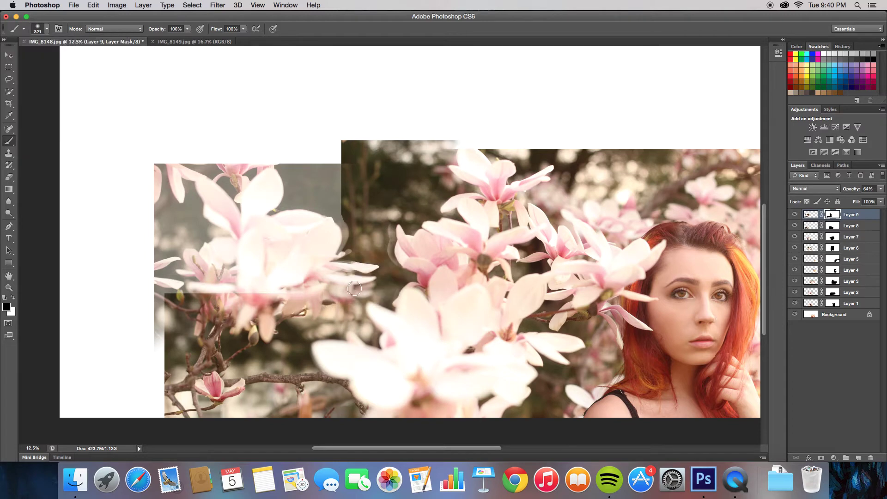
pyautogui.moveTo(881, 188); pyautogui.dragTo(884, 197)
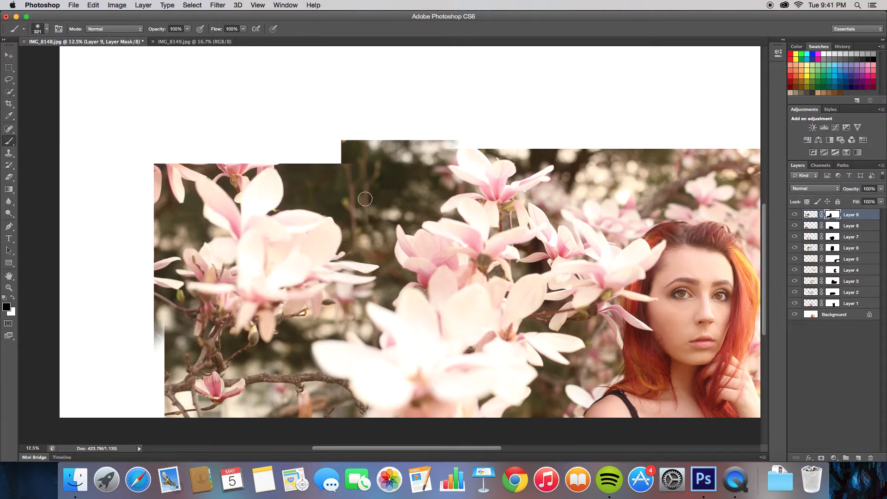
# Step: Zoom in on the seam, swap colours and lower the brush opacity for subtle blending
pyautogui.scroll(3, 347, 200)
pyautogui.press('6')
pyautogui.press('9')
pyautogui.click(47, 28)
pyautogui.write('199')
pyautogui.press('Return')
pyautogui.press('x')
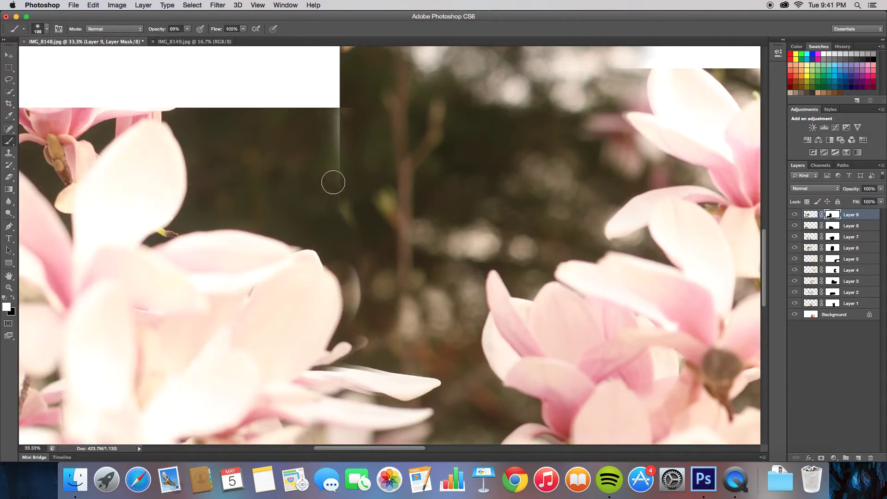
# Step: Set up the Clone Stamp and work over the left blossoms
pyautogui.moveTo(336, 162); pyautogui.dragTo(273, 233)
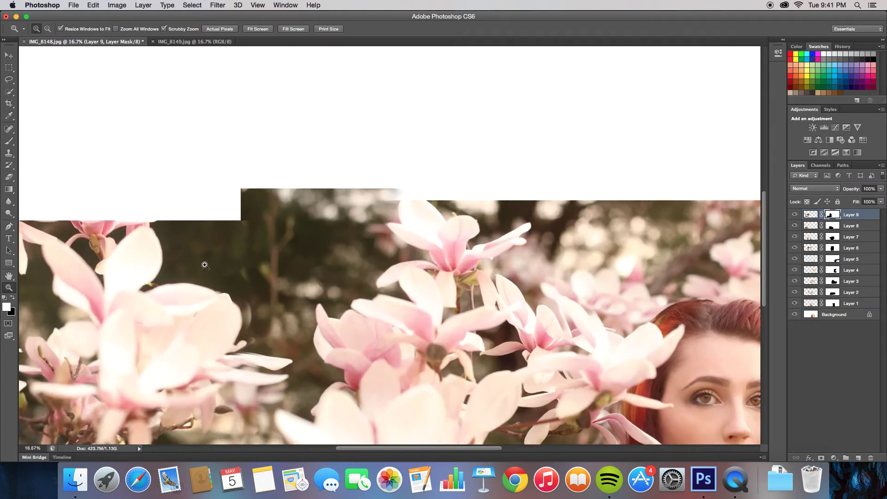
pyautogui.press('s')
pyautogui.click(48, 29)
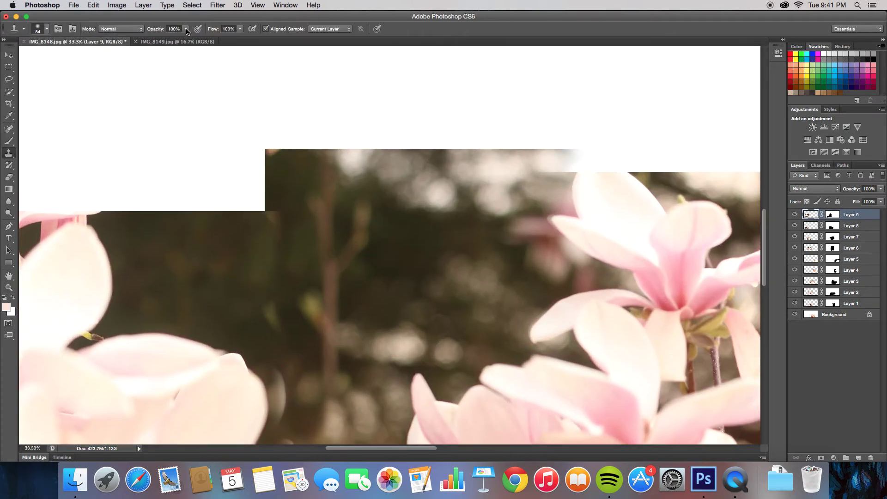
pyautogui.hotkey('ctrl', '-')
pyautogui.hotkey('ctrl', '-')
pyautogui.hotkey('ctrl', '-')
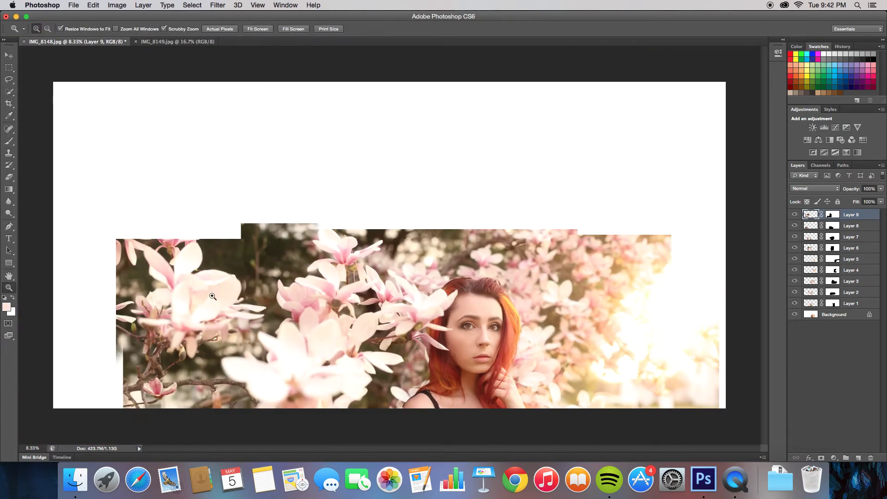
pyautogui.click(213, 296)
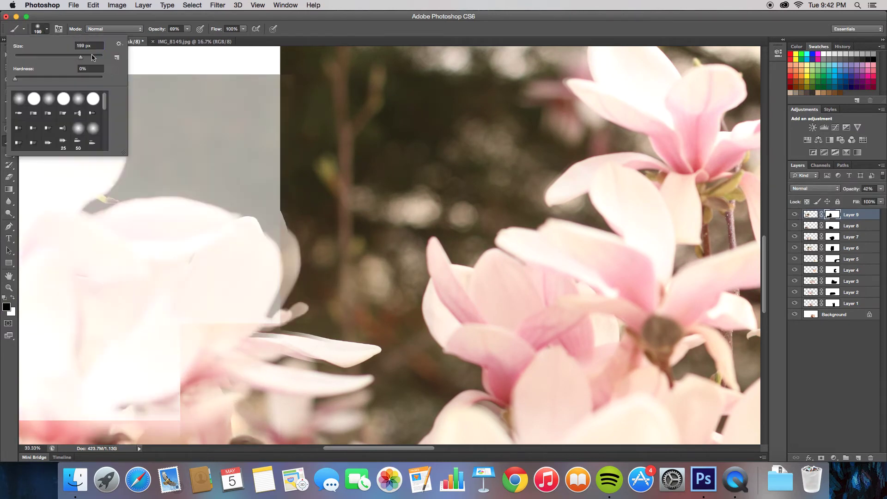
# Step: Restore Layer 9 to full opacity and zoom out to view the whole composite
pyautogui.press('z')
pyautogui.press('super+minus')
pyautogui.press('super+minus')
pyautogui.press('super+minus')
pyautogui.press('0')
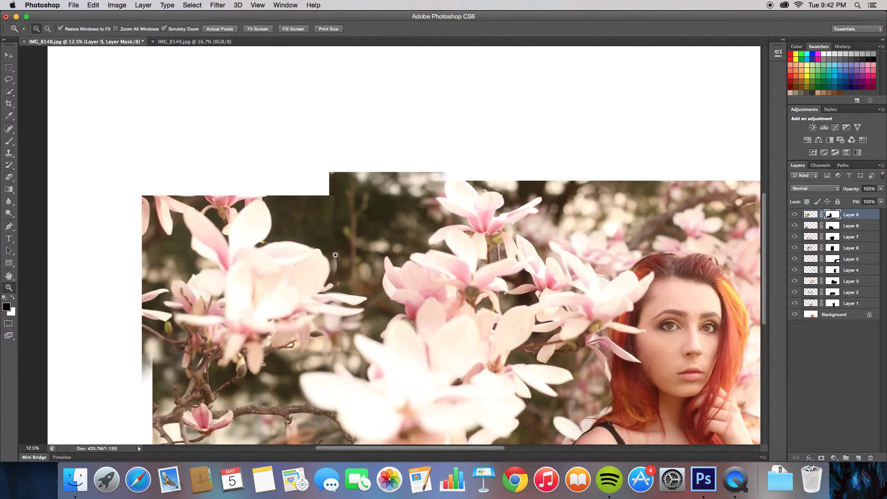
pyautogui.press('super+plus')
pyautogui.press('super+plus')
pyautogui.press('super+plus')
pyautogui.click(9, 142)
pyautogui.press('super+minus')
pyautogui.press('super+minus')
pyautogui.press('super+minus')
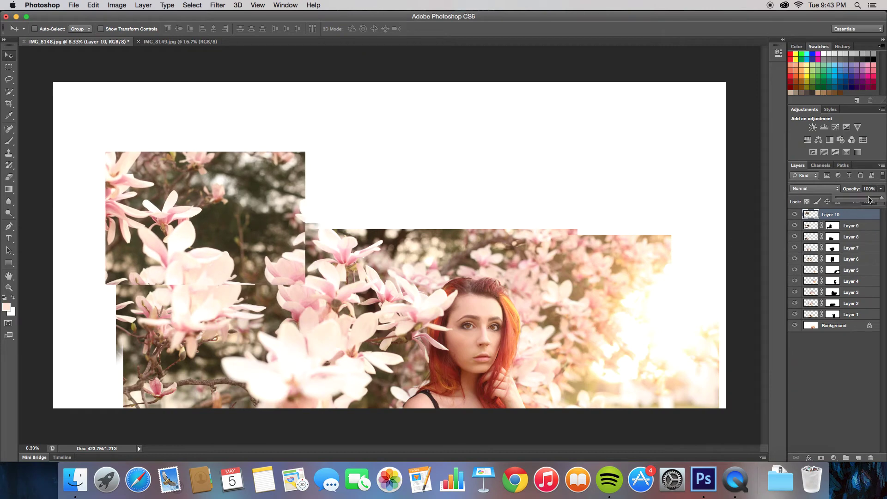
# Step: Position Layer 10 semi-transparently over the upper left and add a layer mask
pyautogui.moveTo(870, 199); pyautogui.dragTo(859, 200)
pyautogui.moveTo(246, 252); pyautogui.dragTo(252, 275)
pyautogui.press('z')
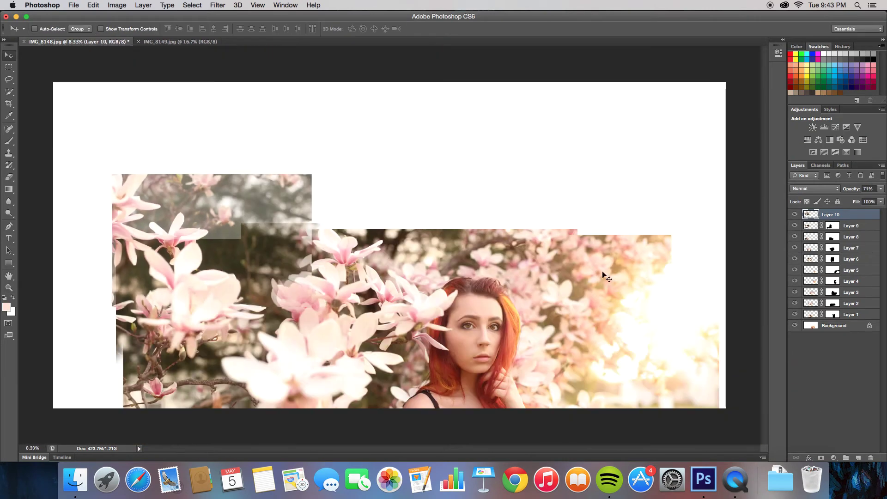
pyautogui.press('b')
pyautogui.press('d')
pyautogui.click(46, 29)
# Step: Paint away Layer 10's hard lower edge and restore it to full opacity
pyautogui.moveTo(295, 271); pyautogui.dragTo(124, 277)
pyautogui.moveTo(851, 189); pyautogui.dragTo(864, 189)
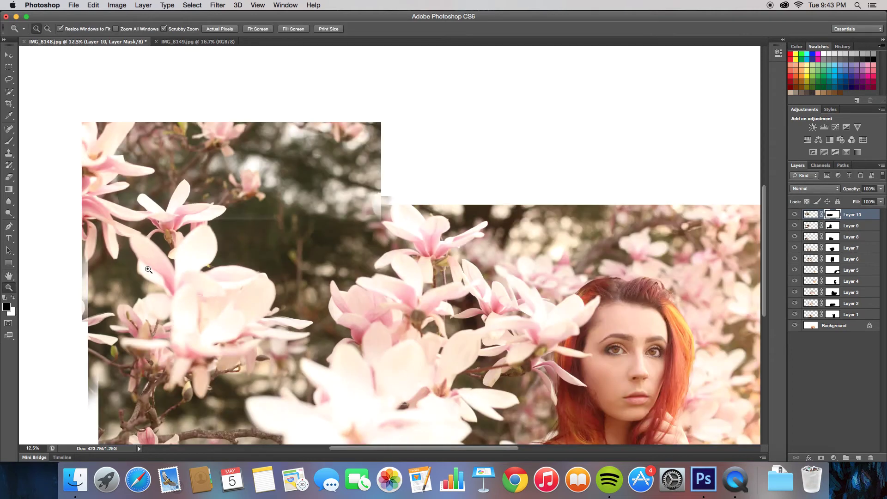
pyautogui.press('super+plus')
pyautogui.press('x')
pyautogui.click(47, 29)
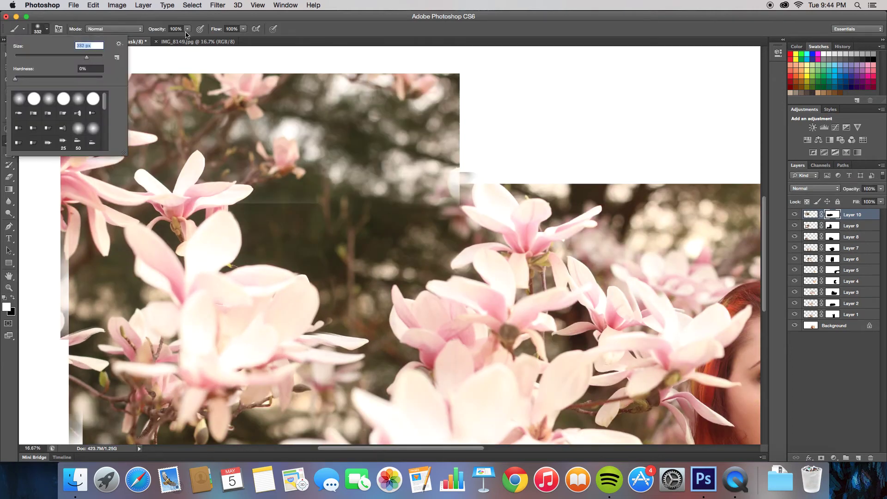
pyautogui.press('Return')
# Step: Lower painting opacity to 63%, zoom out, and switch to Finder for another photo
pyautogui.press('6')
pyautogui.press('3')
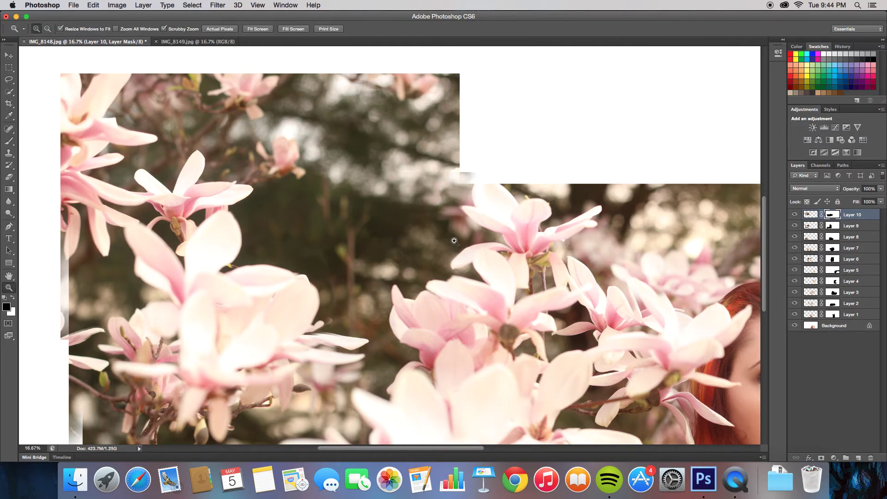
pyautogui.press('super+minus')
pyautogui.press('super+minus')
pyautogui.press('super+Tab')
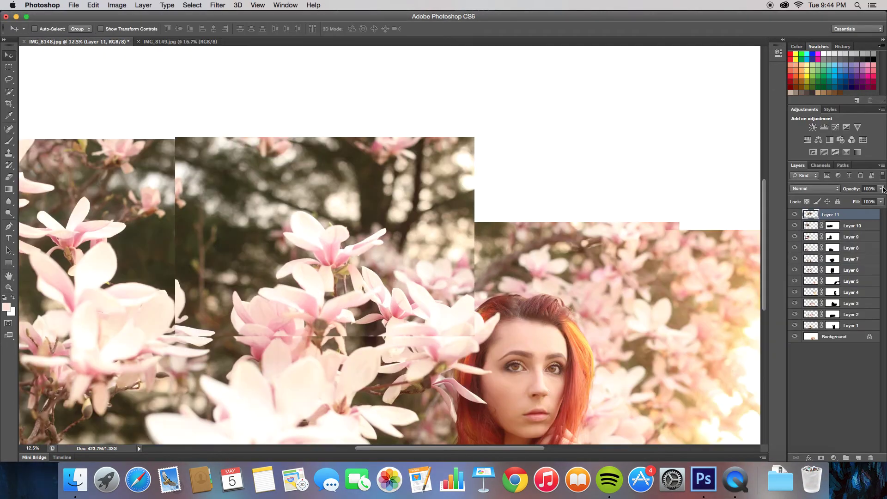
# Step: Set Layer 11 to 57% opacity above her head and add a layer mask
pyautogui.press('5')
pyautogui.press('7')
pyautogui.moveTo(390, 242); pyautogui.dragTo(387, 250)
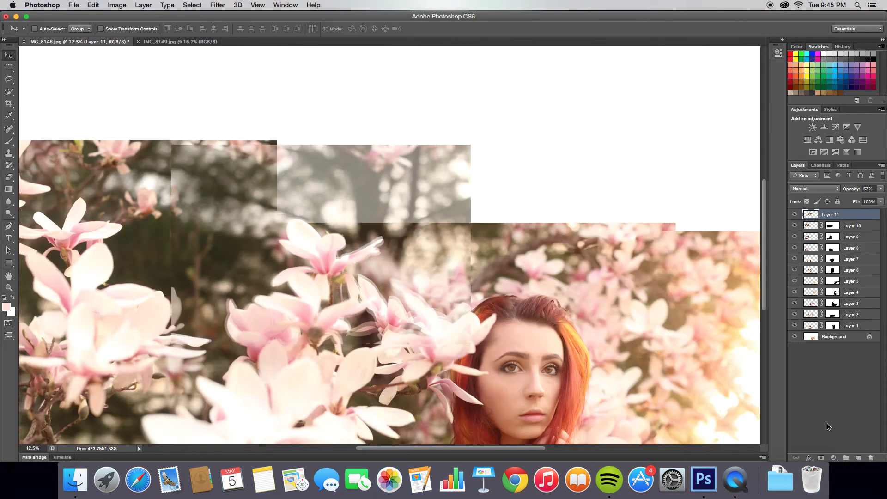
pyautogui.click(821, 458)
pyautogui.press('b')
pyautogui.click(47, 28)
# Step: Paint away Layer 11's overlap and lower edge, using a 226 px brush at 89%
pyautogui.moveTo(158, 316)
pyautogui.mouseDown()
pyautogui.moveTo(306, 258)
pyautogui.moveTo(467, 268)
pyautogui.mouseUp()
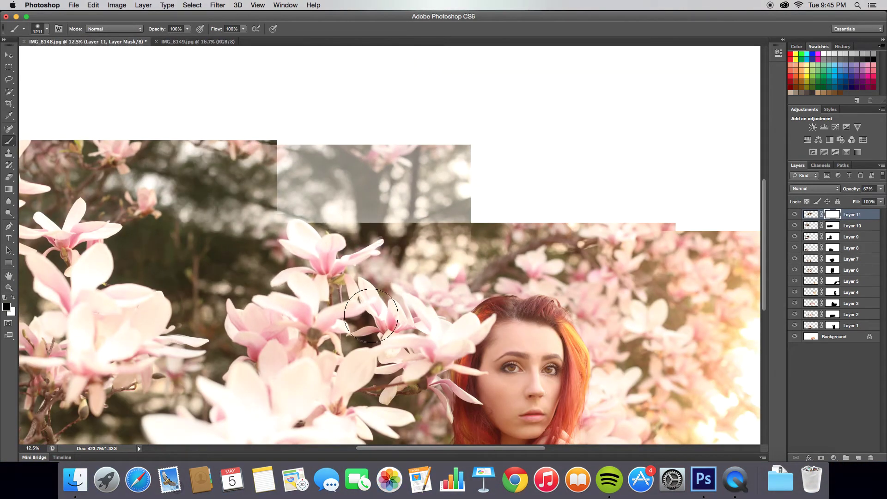
pyautogui.moveTo(240, 208); pyautogui.dragTo(184, 199)
pyautogui.keyDown('super'); pyautogui.click(394, 231); pyautogui.keyUp('super')
pyautogui.press('8')
pyautogui.press('9')
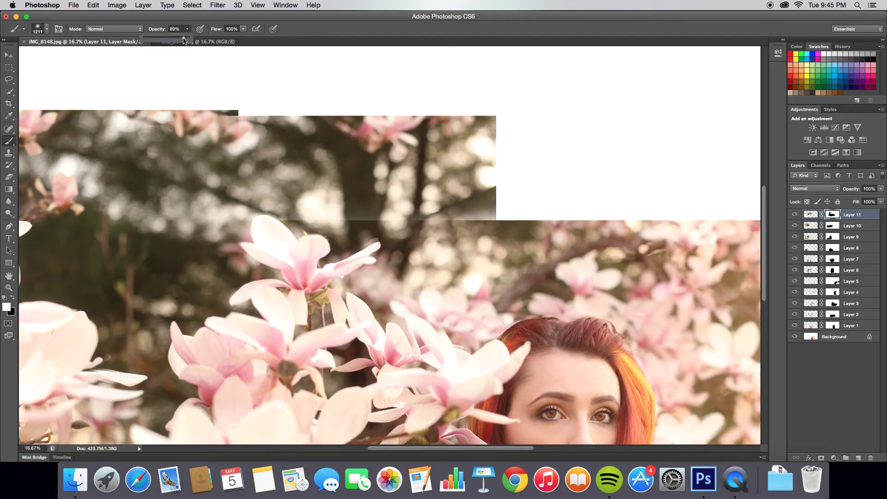
pyautogui.press('x')
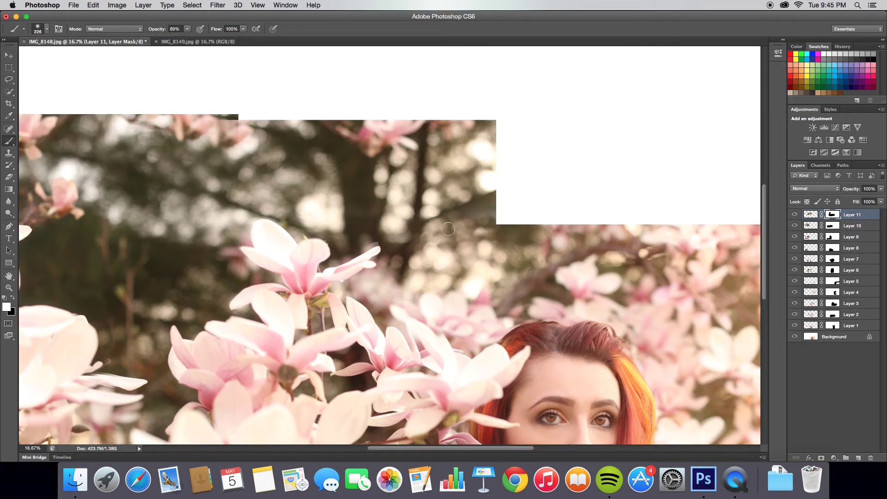
pyautogui.press('x')
# Step: Refine the blend around the petal tip and compare the composite with Layer 11 hidden
pyautogui.press('z')
pyautogui.press('x')
pyautogui.moveTo(406, 236); pyautogui.dragTo(378, 236)
pyautogui.doubleClick(378, 236)
pyautogui.press('b')
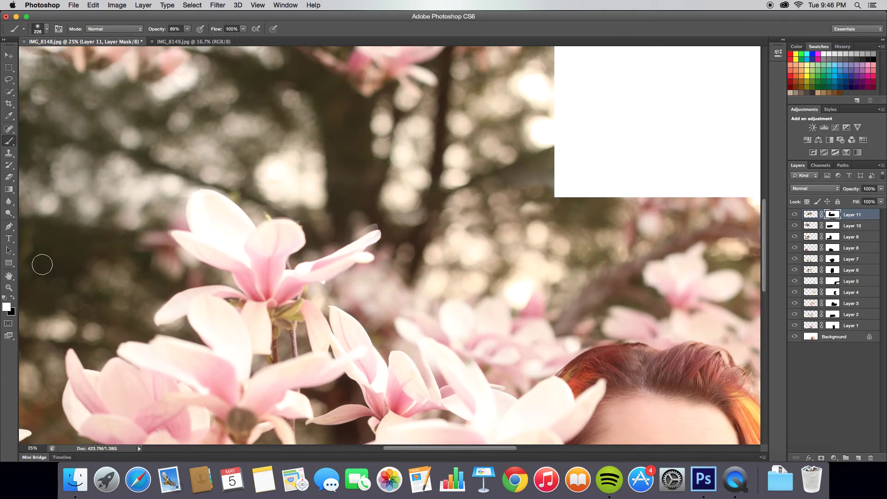
pyautogui.click(797, 214)
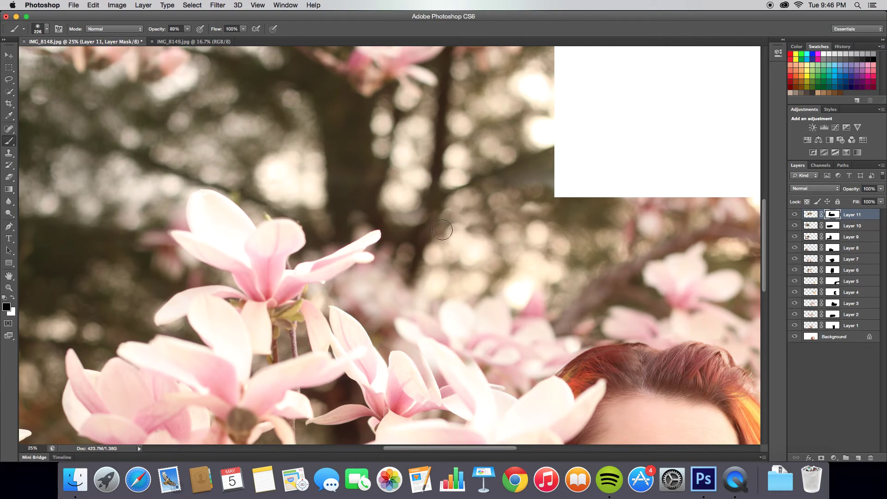
pyautogui.hscroll(3, 479, 229)
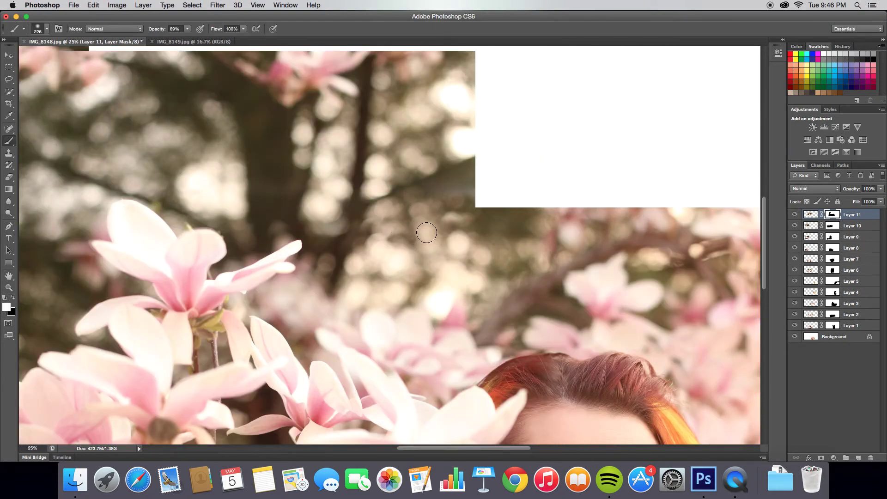
pyautogui.scroll(-3, 424, 235)
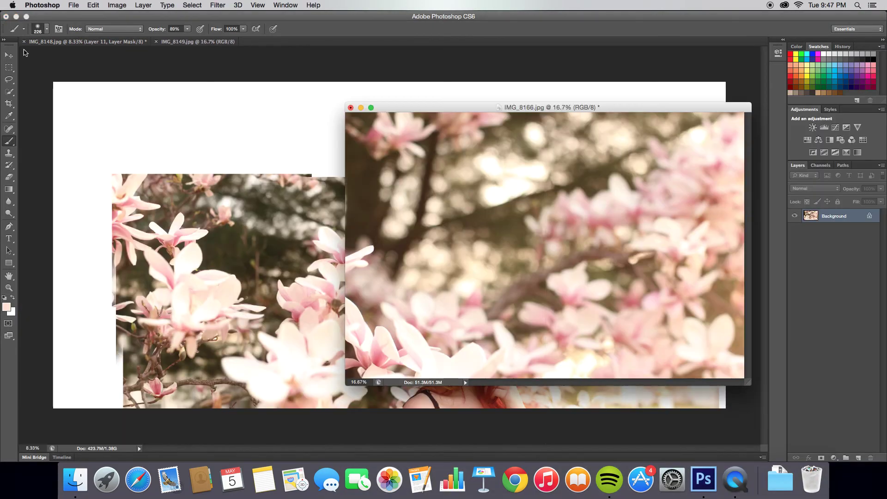
# Step: Bring IMG_8166 in as semi-transparent Layer 12 over the upper middle
pyautogui.moveTo(577, 207); pyautogui.dragTo(527, 247)
pyautogui.scroll(2, 526, 243)
pyautogui.press('4')
pyautogui.press('4')
pyautogui.moveTo(550, 194)
pyautogui.mouseDown()
pyautogui.moveTo(569, 225)
pyautogui.moveTo(575, 214)
pyautogui.mouseUp()
pyautogui.scroll(-2, 717, 301)
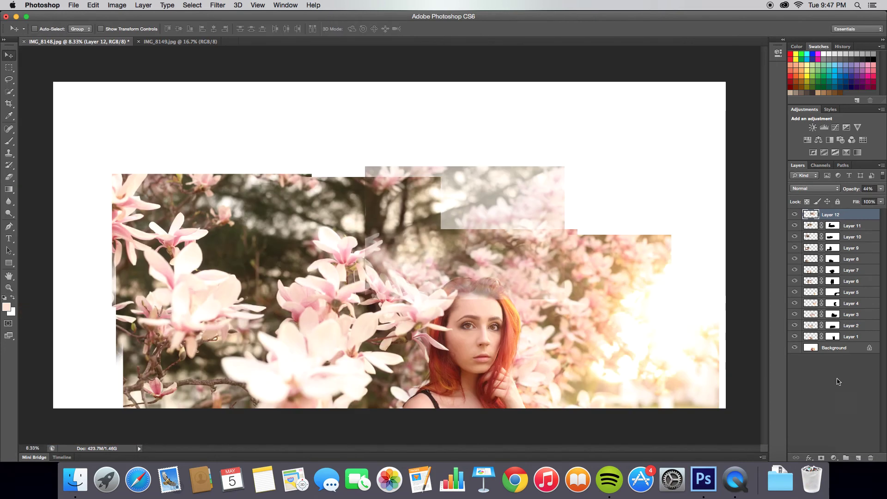
# Step: Mask Layer 12, paint it away above her head, and restore full layer opacity
pyautogui.click(822, 457)
pyautogui.press('b')
pyautogui.click(46, 29)
pyautogui.press('Return')
pyautogui.press('0')
pyautogui.moveTo(545, 289); pyautogui.dragTo(402, 236)
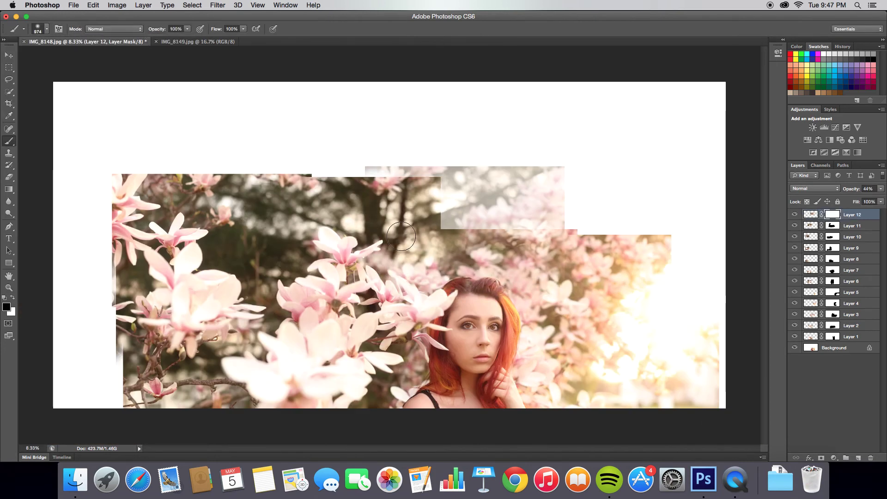
pyautogui.scroll(2, 550, 237)
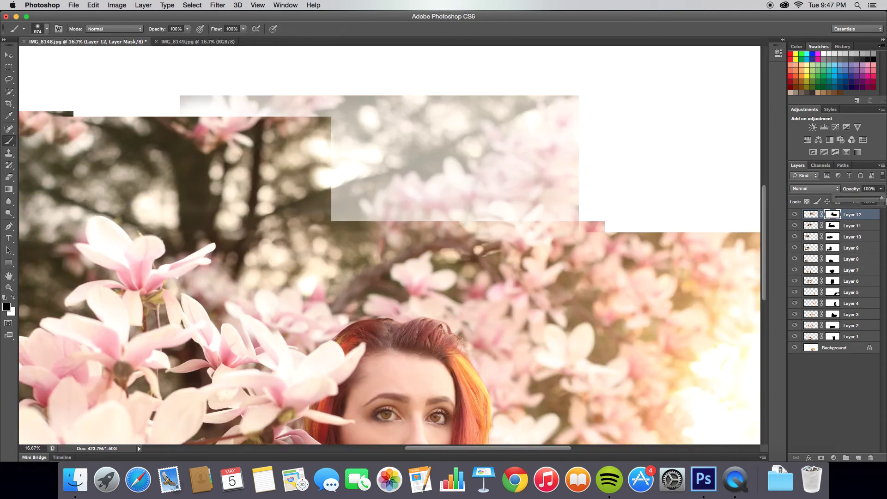
pyautogui.moveTo(886, 200); pyautogui.dragTo(882, 197)
# Step: Set the brush to 268 px at 93% opacity and zoom out to check the blend
pyautogui.moveTo(179, 40); pyautogui.dragTo(176, 40)
pyautogui.click(46, 28)
pyautogui.moveTo(97, 46); pyautogui.dragTo(83, 47)
pyautogui.press('Return')
pyautogui.keyDown('alt'); pyautogui.click(685, 188); pyautogui.keyUp('alt')
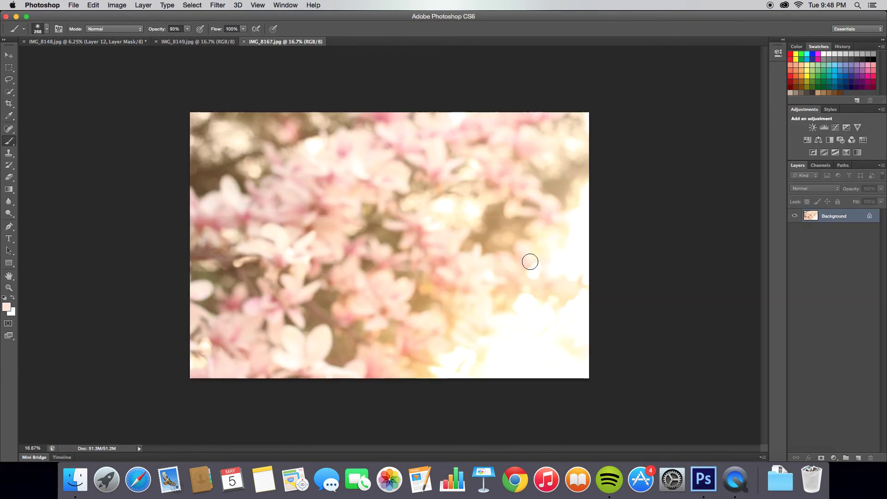
# Step: Set Layer 13 to 48% opacity and settle it over the bright upper right
pyautogui.press('4')
pyautogui.press('8')
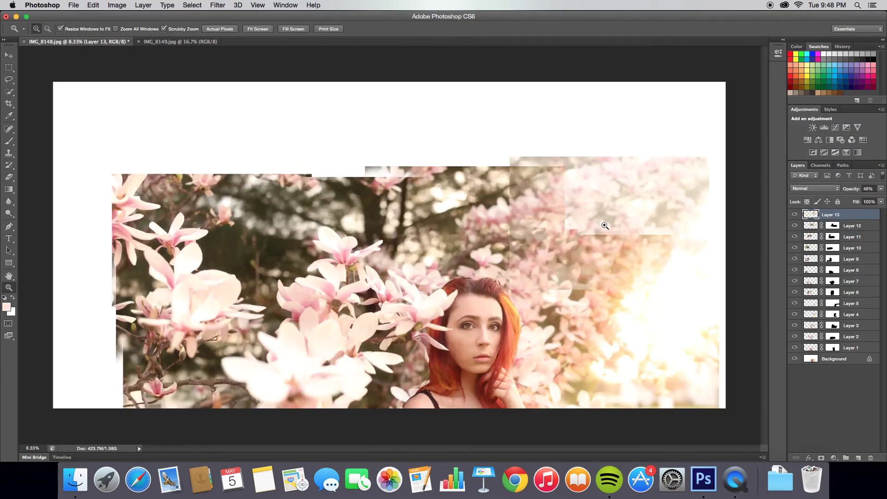
pyautogui.scroll(2, 596, 229)
pyautogui.moveTo(475, 211); pyautogui.dragTo(506, 197)
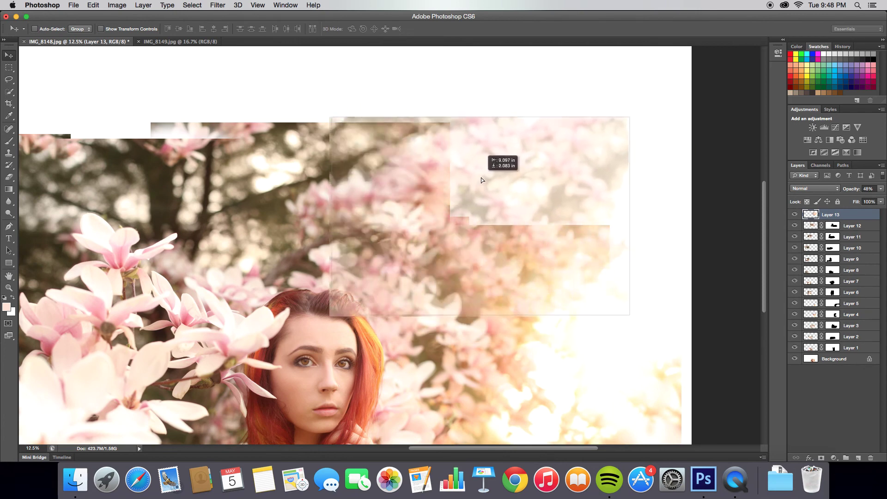
pyautogui.moveTo(506, 196); pyautogui.dragTo(475, 180)
# Step: Paint away Layer 13's hard left and lower edges with a large full-opacity brush
pyautogui.press('b')
pyautogui.press('0')
pyautogui.click(47, 28)
pyautogui.moveTo(86, 56); pyautogui.dragTo(91, 58)
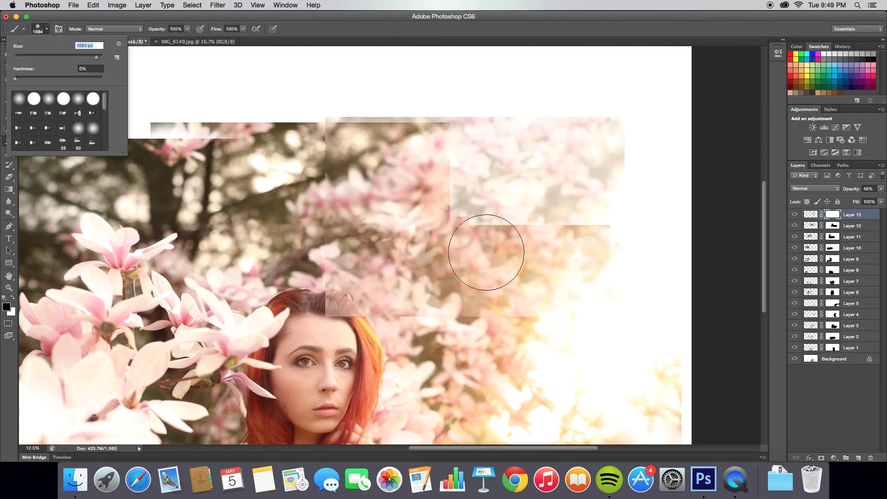
pyautogui.press('Return')
pyautogui.moveTo(396, 228); pyautogui.dragTo(337, 168)
pyautogui.moveTo(881, 189); pyautogui.dragTo(871, 198)
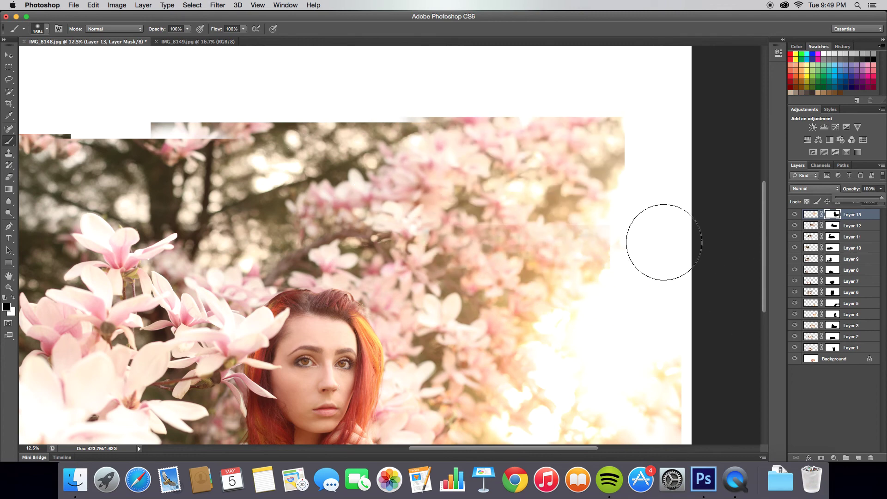
# Step: Switch to painting white at 92% opacity on the right-side blossoms
pyautogui.scroll(2, 509, 207)
pyautogui.press('x')
pyautogui.click(46, 28)
pyautogui.click(187, 28)
pyautogui.moveTo(190, 37); pyautogui.dragTo(185, 37)
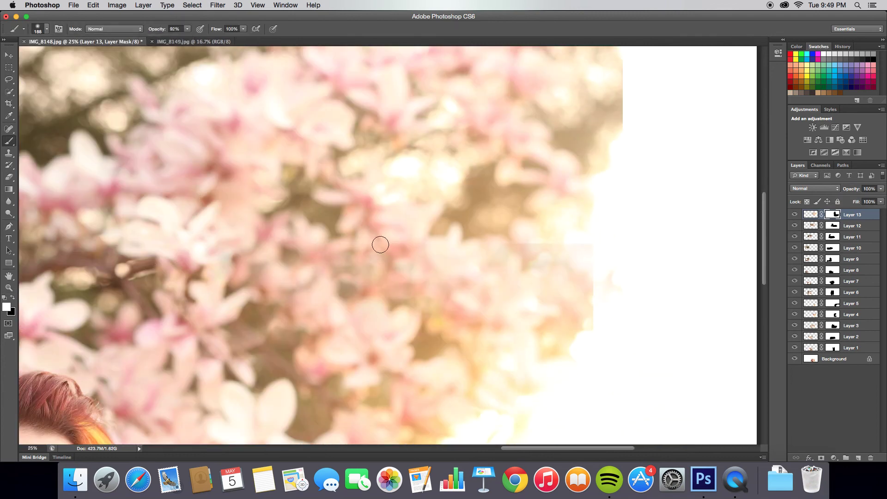